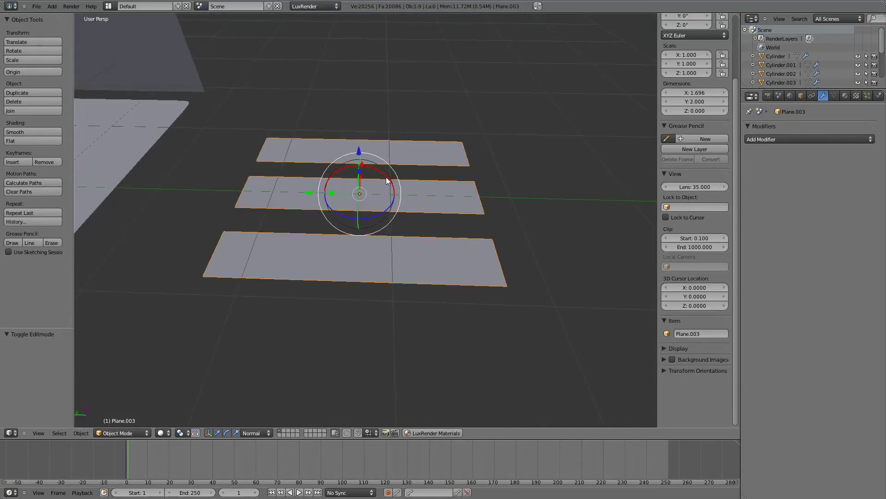
Step: Rotate the three-strip plane object upright and move it about 1.44 units along Y toward the stage
left_click_drag(387, 177, 353, 182, "ctrl")
mouse_move(411, 249)
middle_mouse_down()
mouse_move(347, 220)
mouse_move(419, 242)
middle_mouse_up()
left_click_drag(309, 199, 168, 203)
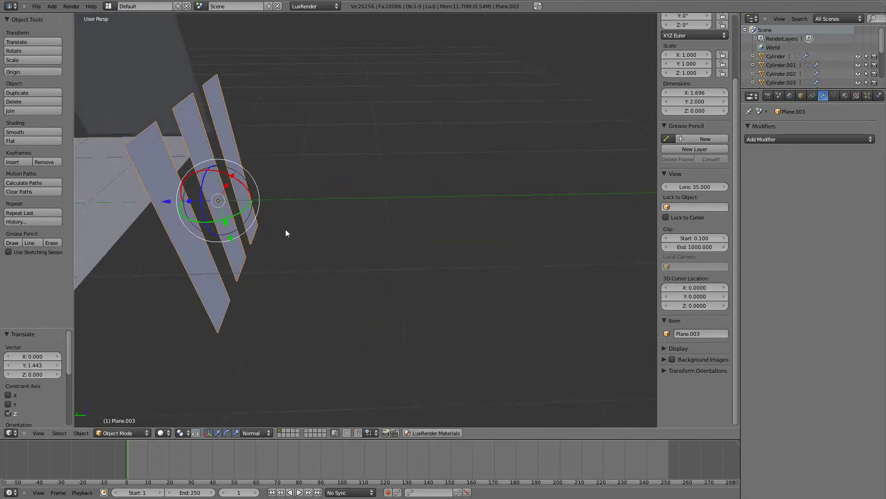
Step: Raise the upright three-strip object about 0.8 units so it stands in front of the stage opening
middle_click_drag(286, 230, 189, 210)
scroll(365, 212, "down", 2)
mouse_move(406, 206)
middle_mouse_down()
mouse_move(425, 198)
mouse_move(414, 191)
middle_mouse_up()
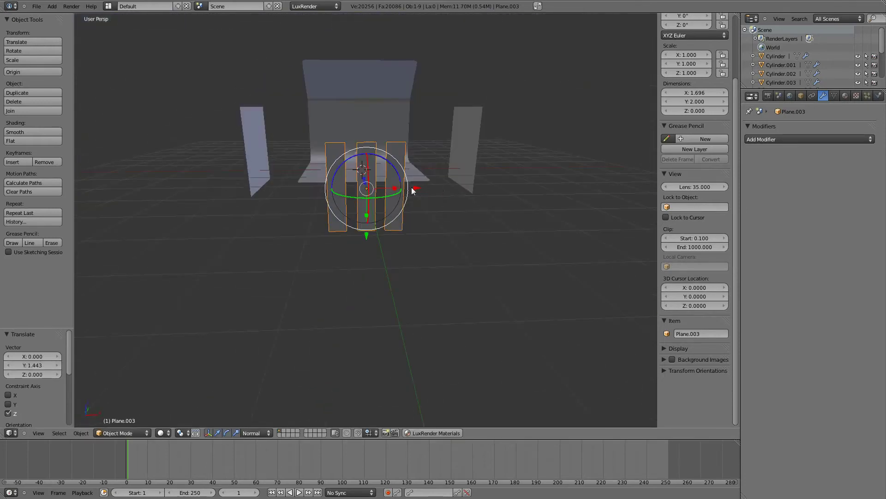
left_click_drag(367, 234, 369, 197)
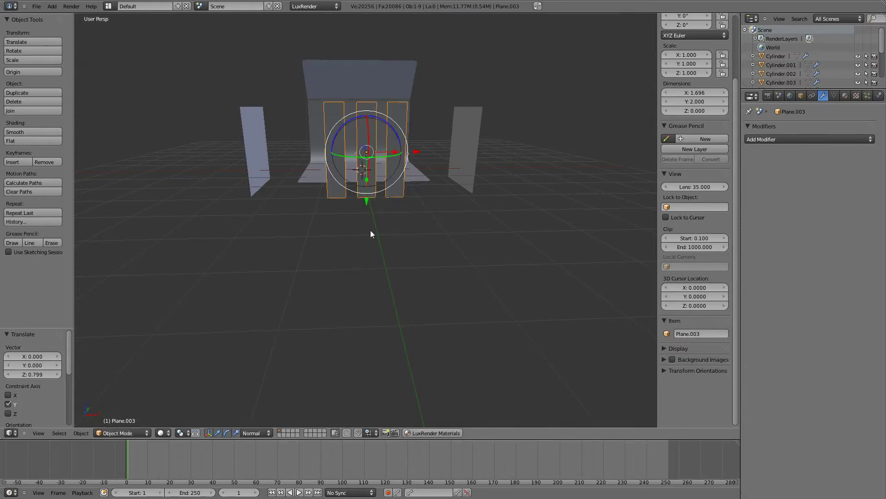
Step: Examine the studio layout from several angles, including the curved backdrop, side panels, front strips and overhead panel
middle_click_drag(370, 230, 453, 235)
scroll(453, 235, "up", 3)
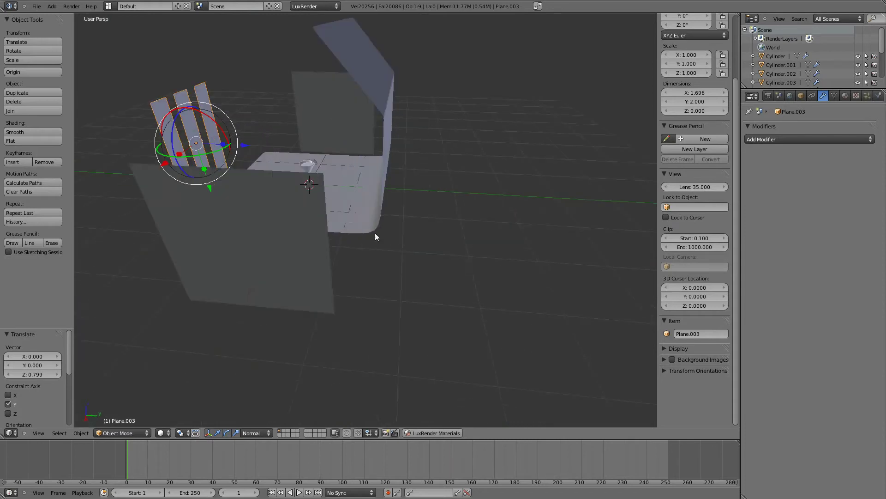
middle_click_drag(375, 233, 427, 240)
key("Tab")
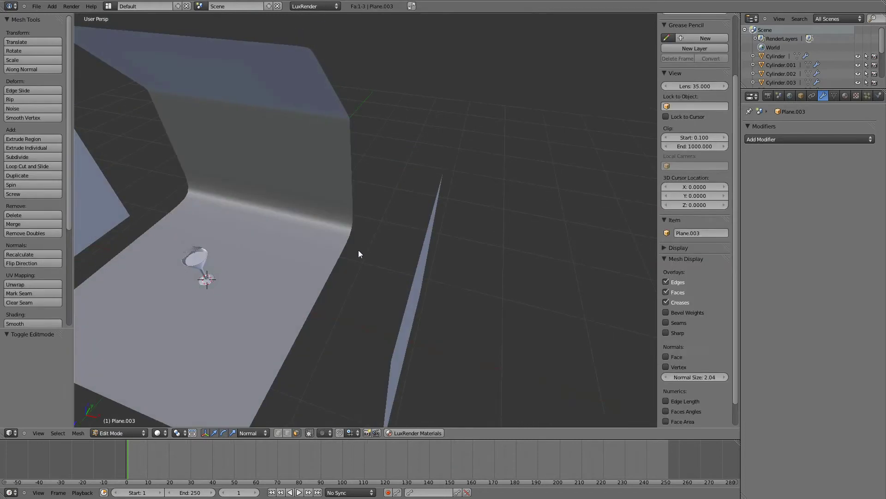
key("Tab")
middle_click_drag(358, 250, 309, 135)
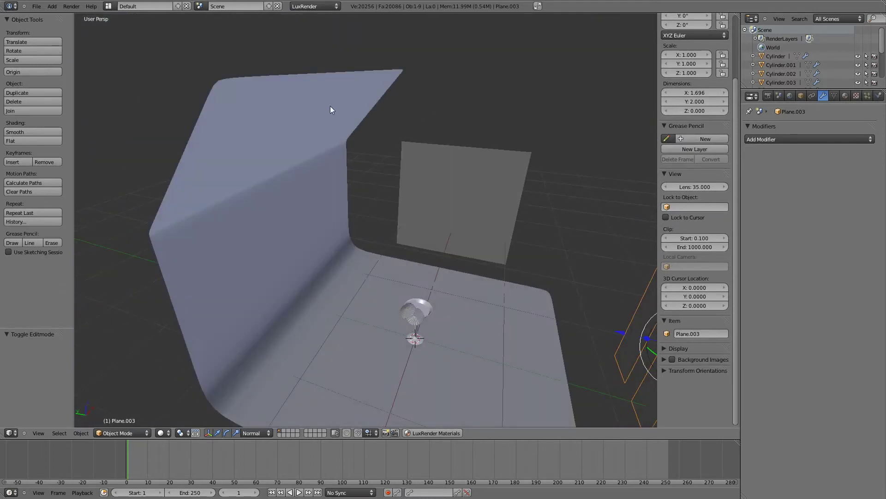
mouse_move(366, 148)
middle_mouse_down()
mouse_move(405, 156)
mouse_move(363, 162)
middle_mouse_up()
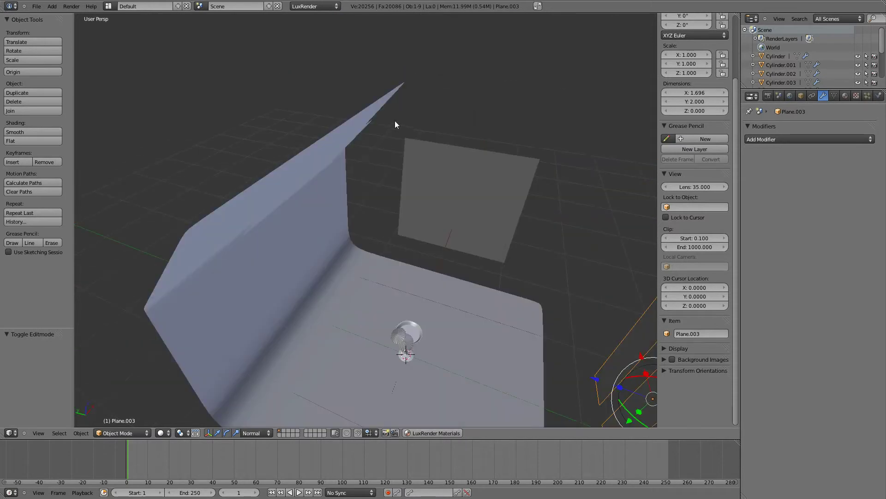
right_click(354, 134)
middle_click_drag(354, 134, 446, 226)
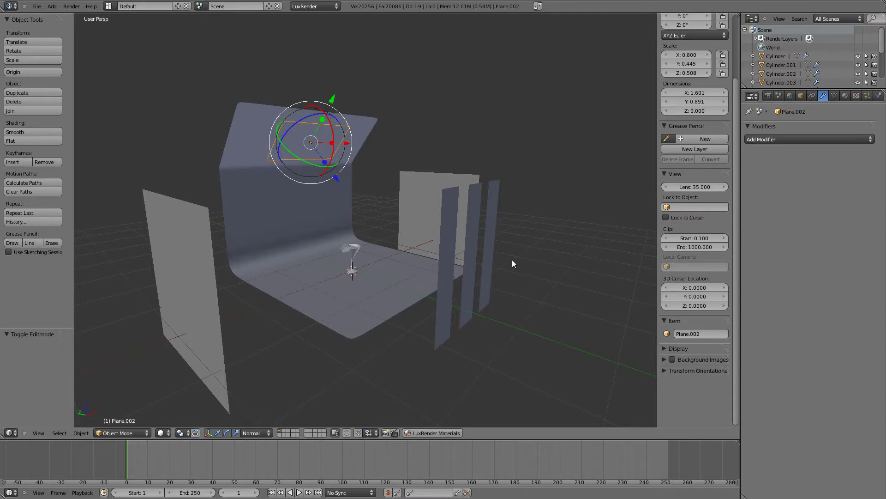
middle_click_drag(511, 259, 460, 210)
scroll(525, 274, "up", 2)
scroll(488, 291, "down", 3)
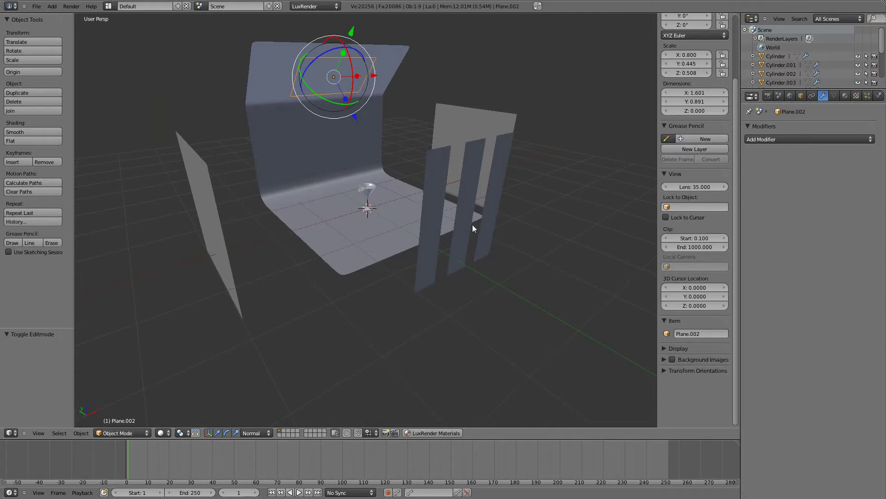
middle_click_drag(493, 231, 501, 265)
scroll(530, 237, "up", 2)
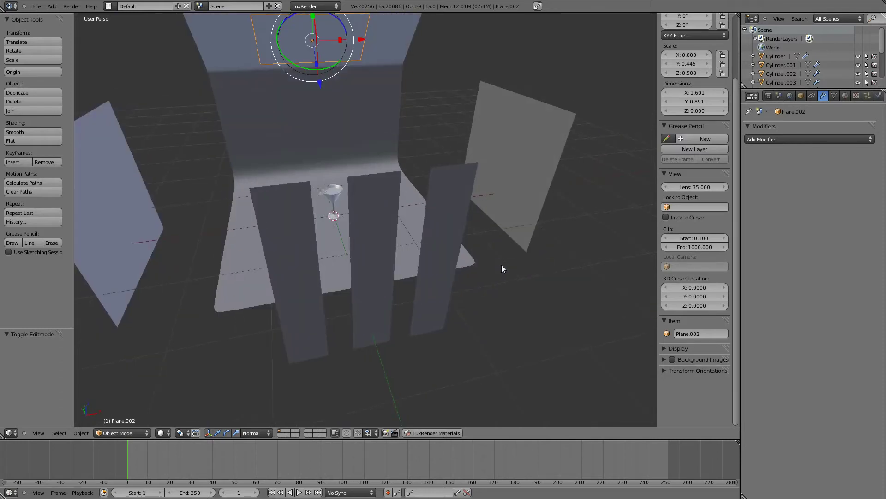
Step: Select the front three-strip object and stretch it along its width to an X scale of about 1.35
right_click(393, 252)
left_click_drag(400, 272, 408, 269)
middle_click_drag(481, 303, 409, 292)
Step: In Edit Mode, select all three strip faces and scale them widthwise about the 3D cursor by about 0.675, readjusting by about 1.047
key("Tab")
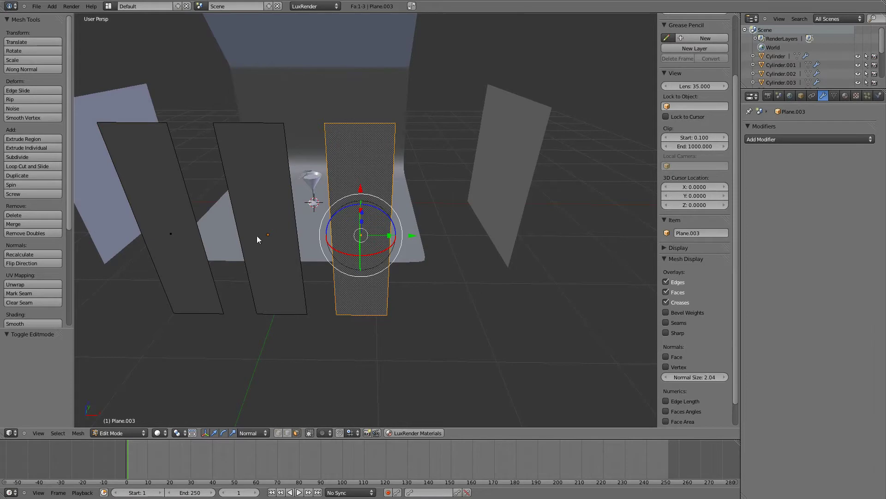
right_click(257, 236, "shift")
right_click(168, 241, "shift")
key("period")
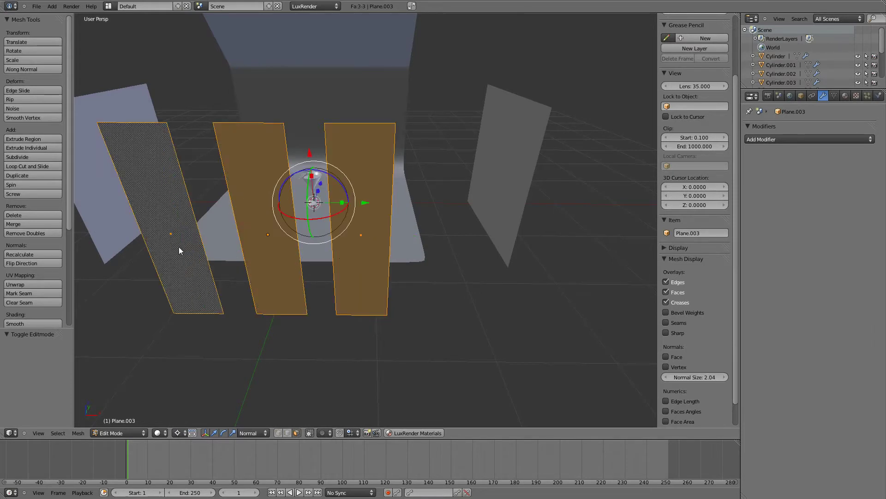
left_click_drag(344, 203, 337, 204)
left_click(334, 204)
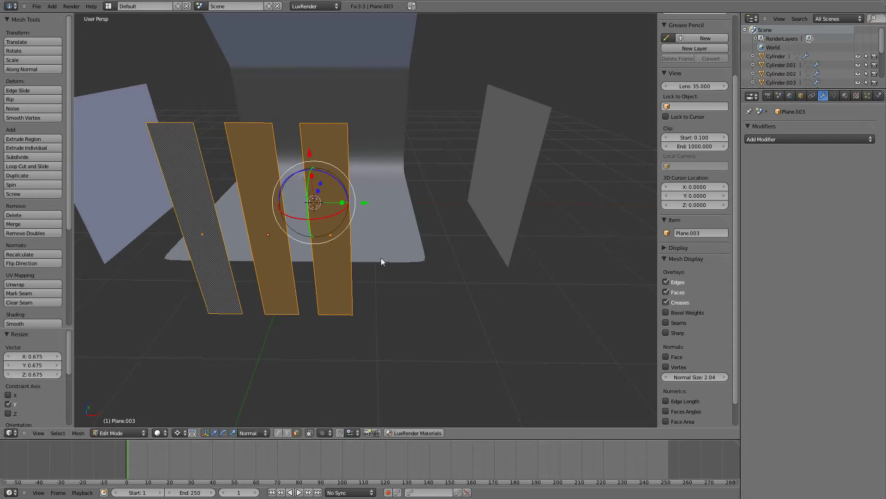
left_click_drag(344, 204, 346, 204)
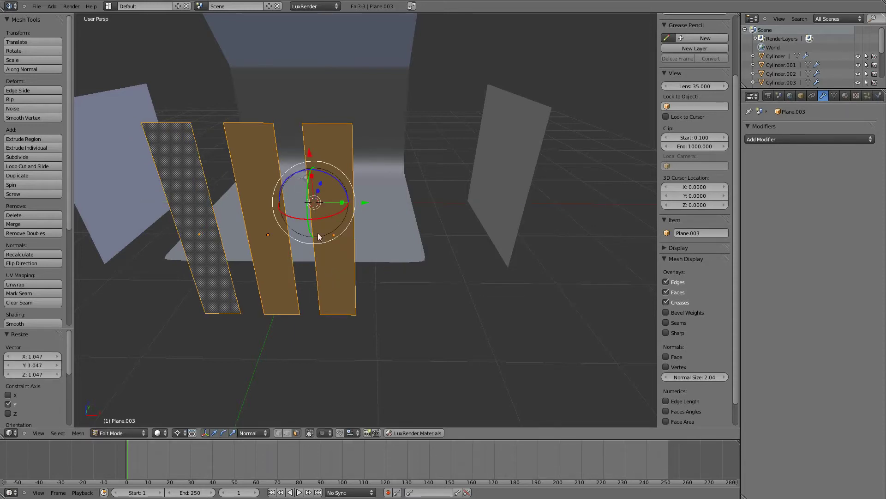
Step: Spread the strips by moving each of the two outer faces about 0.285 units outward along the width
right_click(332, 218)
key("g")
key("x")
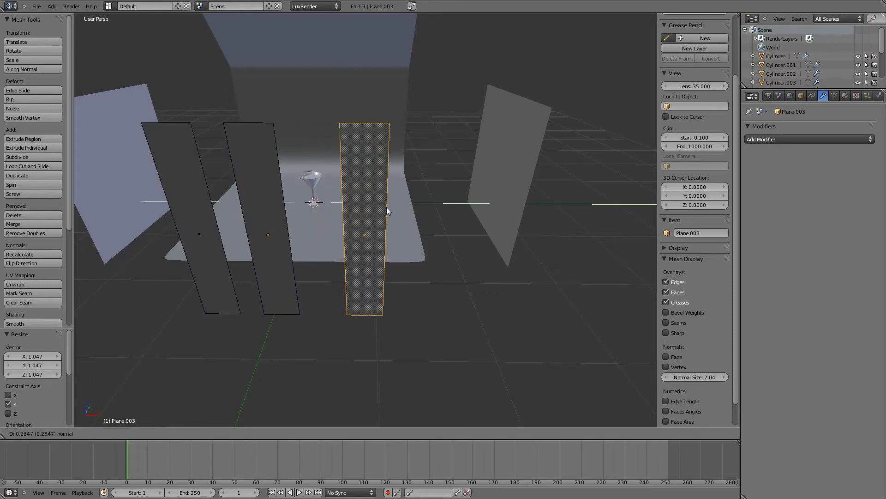
left_click(390, 207)
right_click(198, 206)
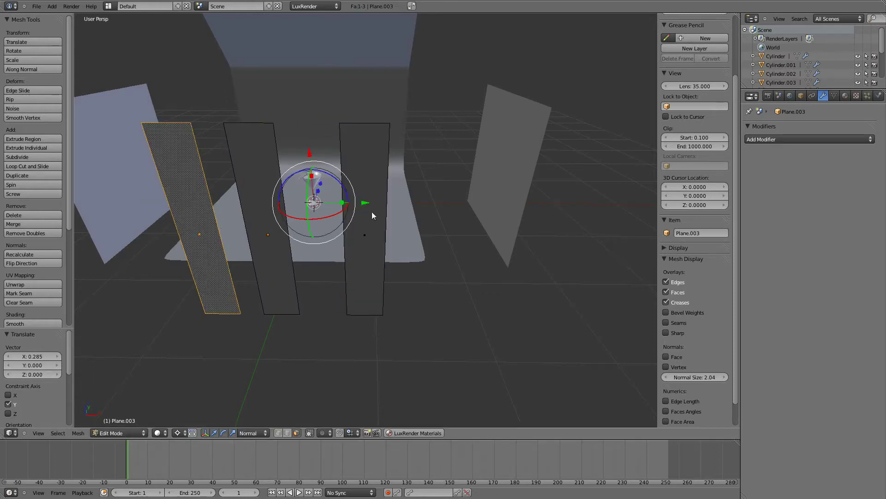
left_click_drag(366, 204, 349, 206)
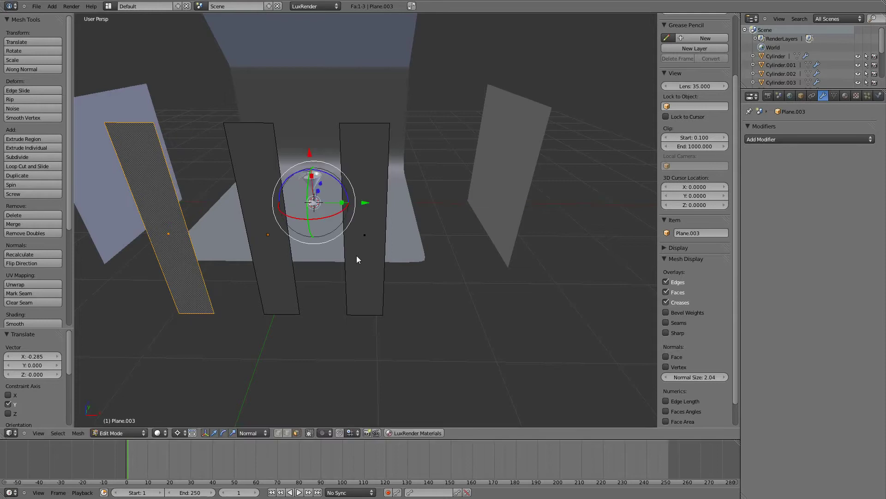
Step: Return to Object Mode and add a new plane mesh at the 3D cursor
middle_click_drag(357, 256, 356, 216)
key("Tab")
key("shift+a")
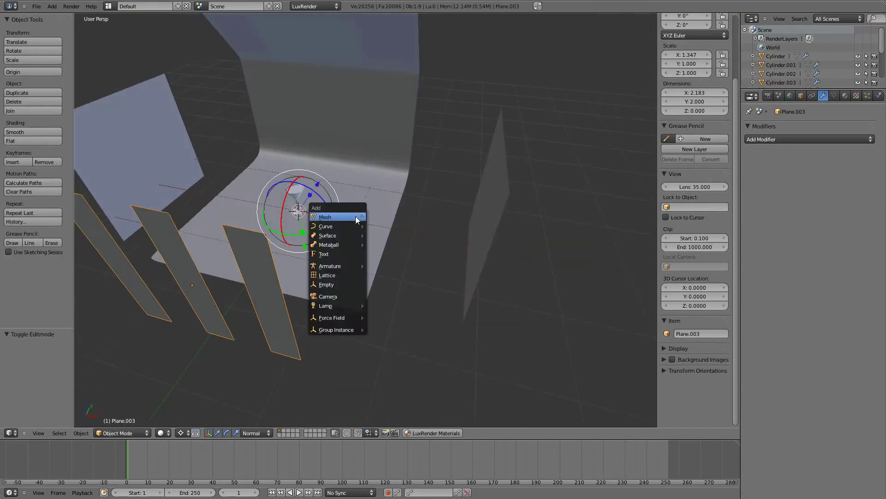
left_click(372, 217)
key("s")
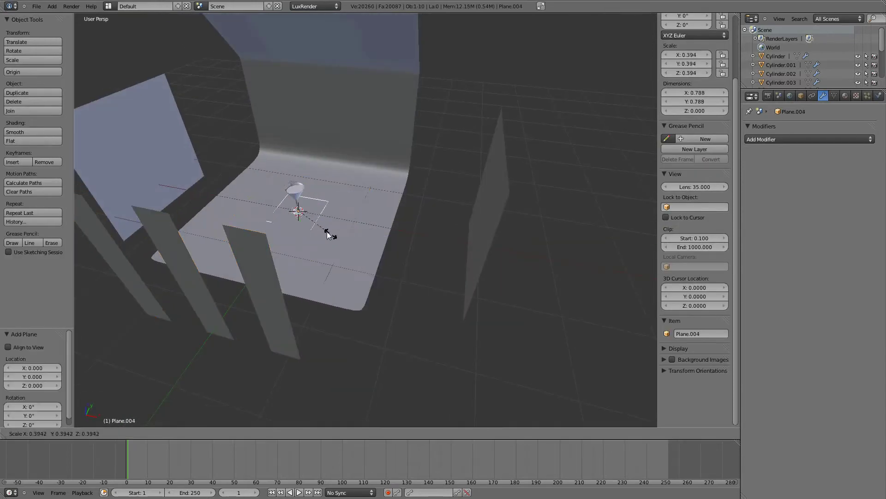
left_click(321, 212)
left_click_drag(291, 168, 273, 103)
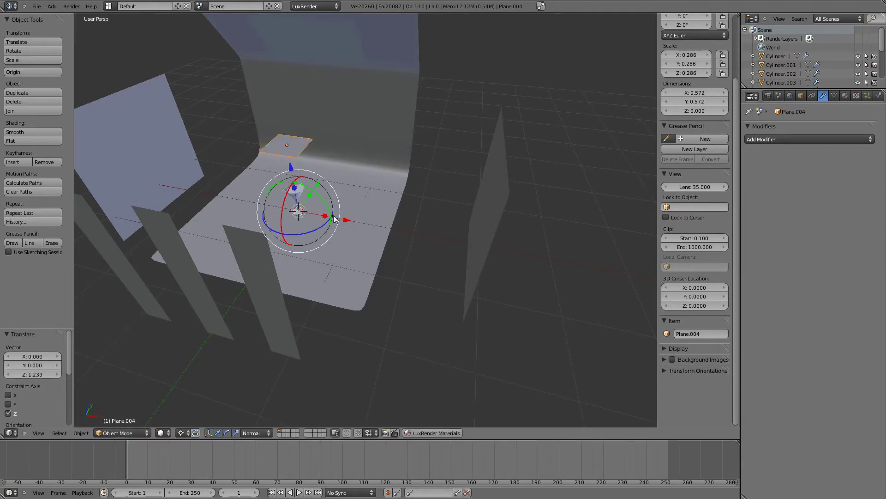
middle_click_drag(273, 178, 365, 189)
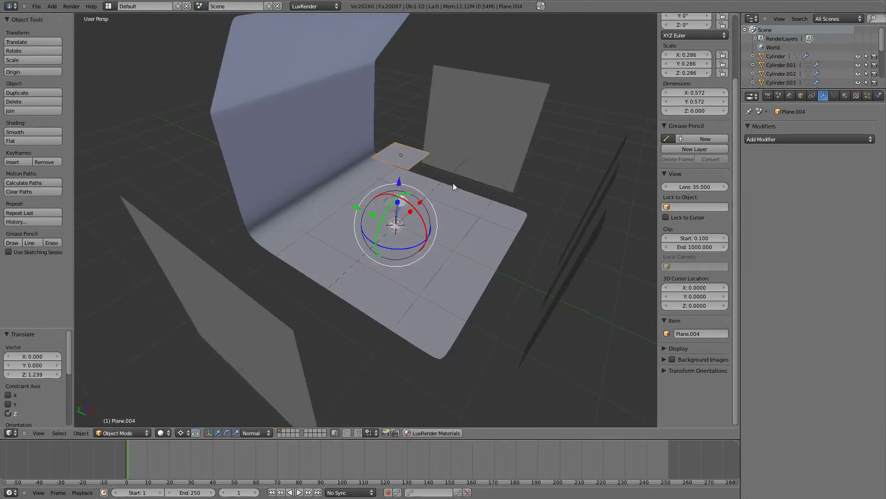
middle_click_drag(459, 200, 470, 205)
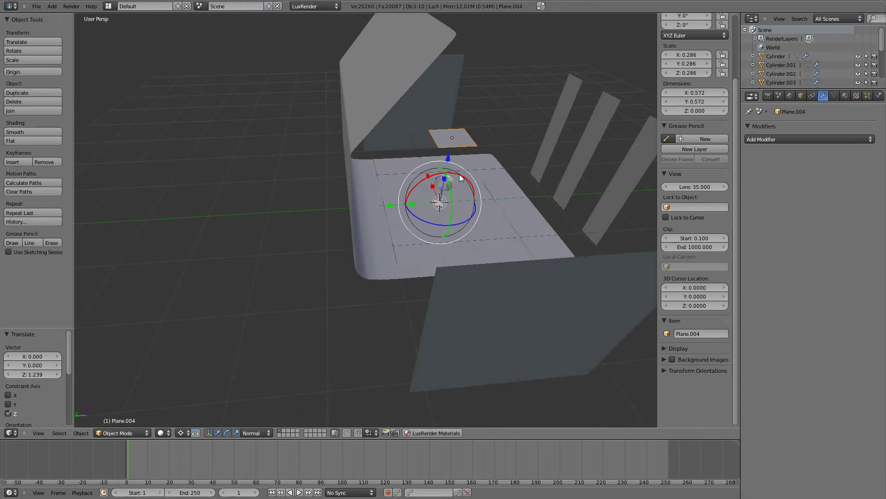
left_click_drag(460, 175, 430, 181)
key("ctrl+z")
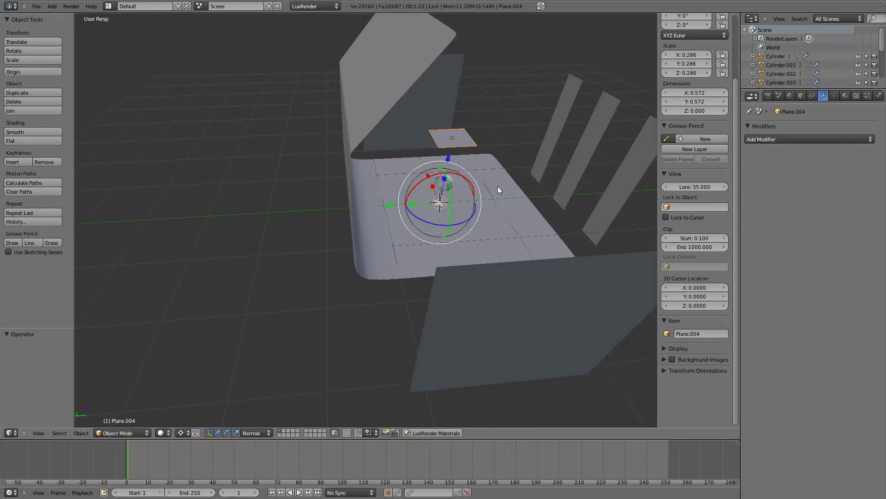
key("alt+s")
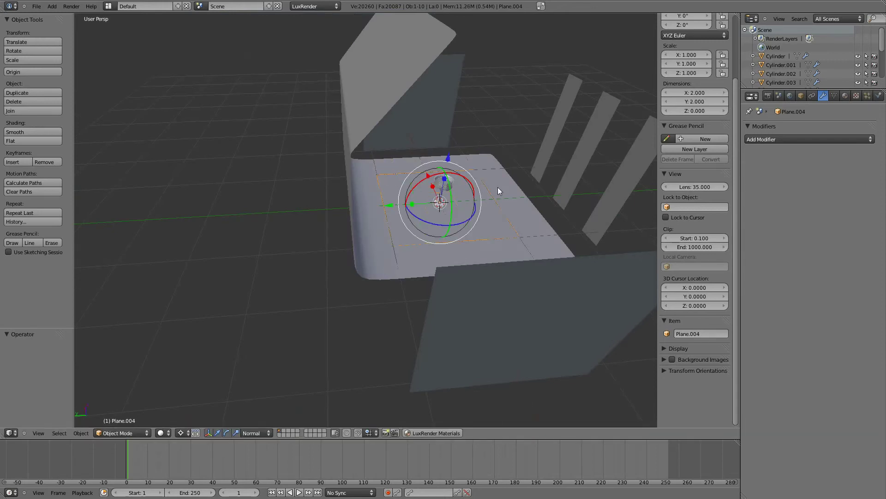
Step: Raise the new plane above the glass and scale it down to about 0.435
middle_click_drag(498, 186, 433, 263)
key("Tab")
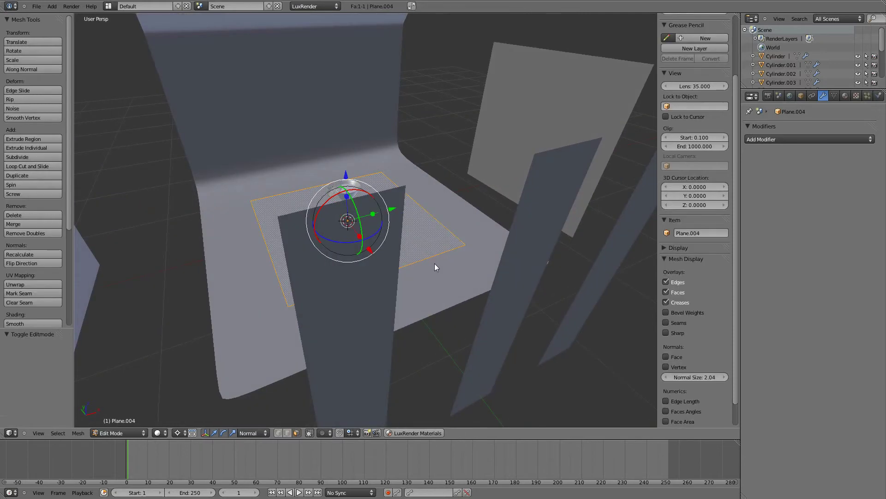
key("Tab")
left_click_drag(346, 176, 344, 74)
key("s")
left_click(374, 171)
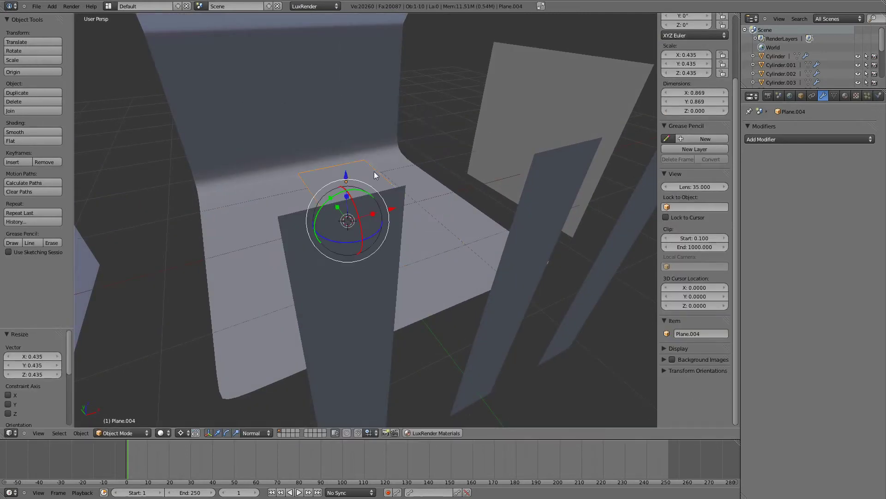
Step: Set the small plane's origin to its geometry
middle_click_drag(374, 171, 466, 220)
key("shift+ctrl+alt+c")
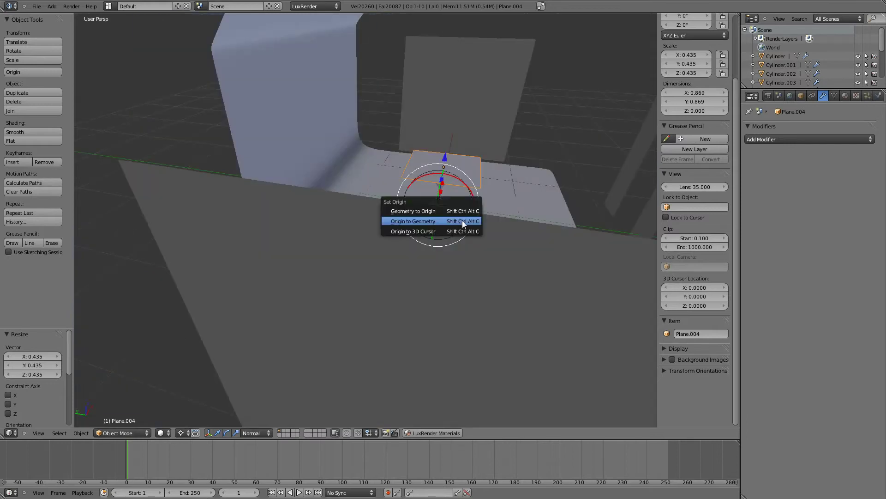
left_click(461, 222)
middle_click_drag(509, 222, 453, 237)
scroll(458, 247, "up", 4)
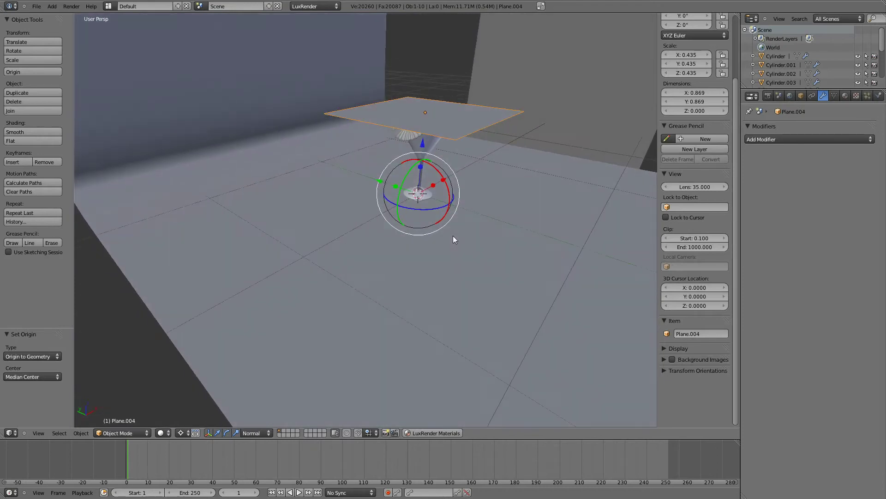
scroll(452, 237, "down", 5)
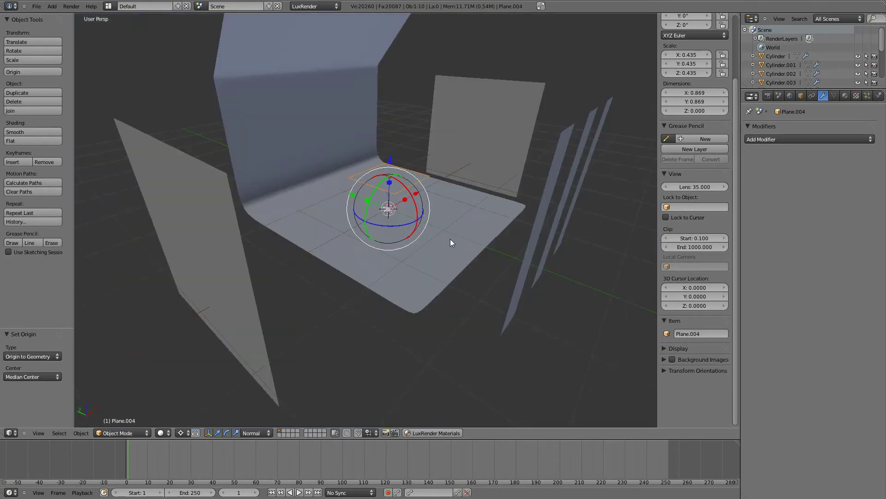
Step: Select the small plane, turn it upright and move it about 1.07 units along Y toward the backdrop
right_click(413, 170)
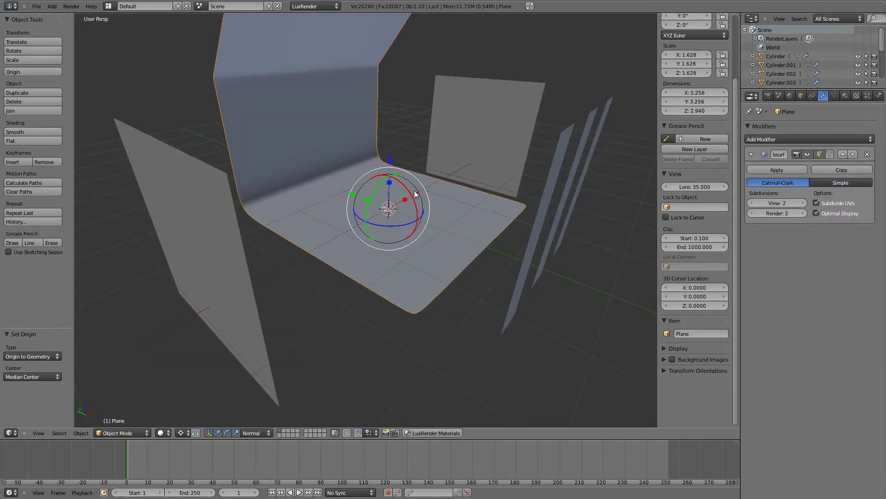
right_click(408, 190)
left_click_drag(407, 200, 306, 179)
key("ctrl+z")
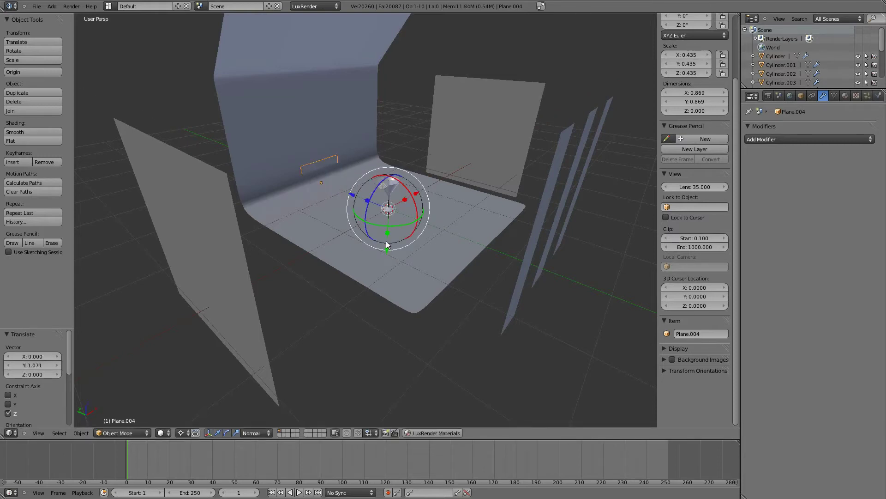
Step: Raise the upright small plane about 1.33 units and scale it down by a factor of about 0.49
left_click_drag(386, 241, 402, 184)
key("s")
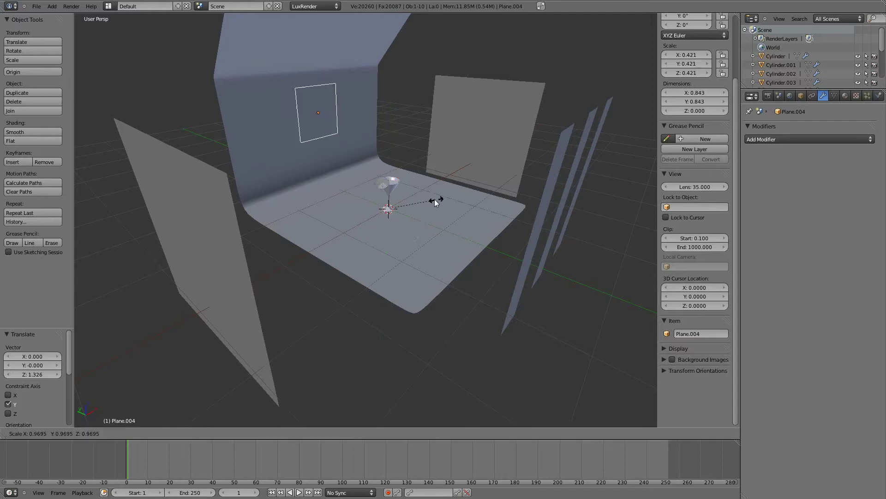
left_click(410, 197)
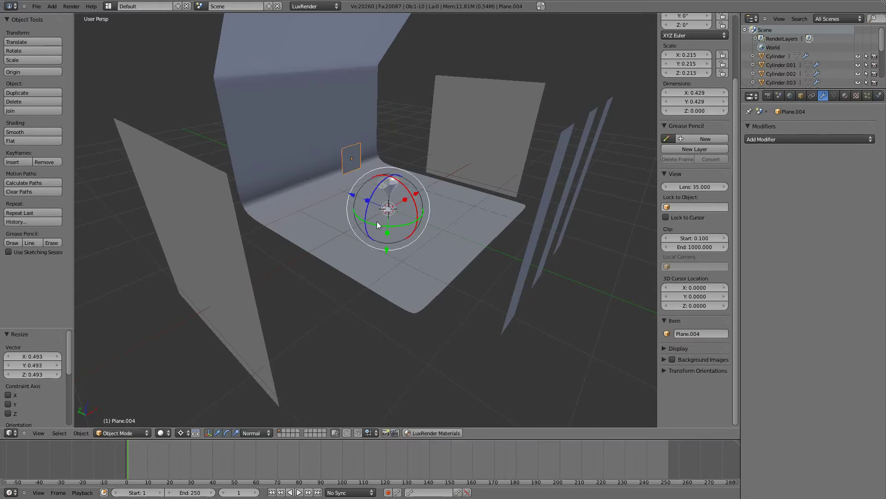
Step: Shrink the small upright plane to a scale of about 0.136 and place it near the backdrop, raised about 1.19 units
left_click_drag(354, 196, 318, 179)
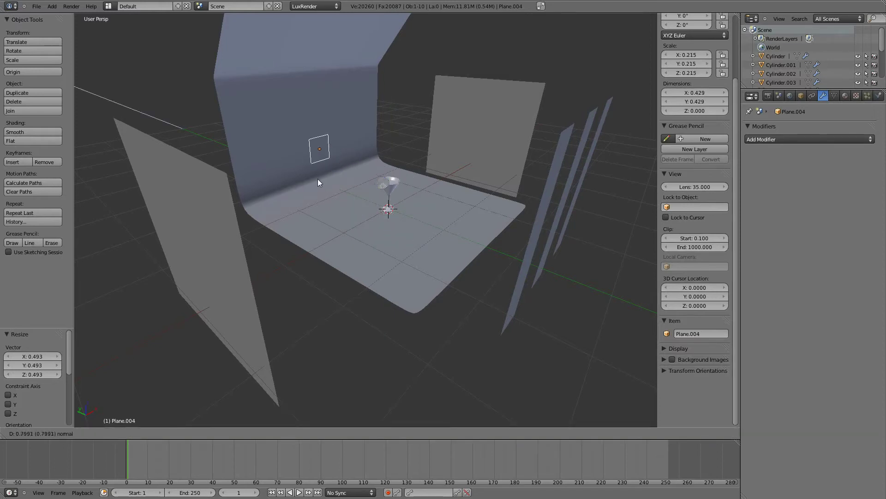
key("s")
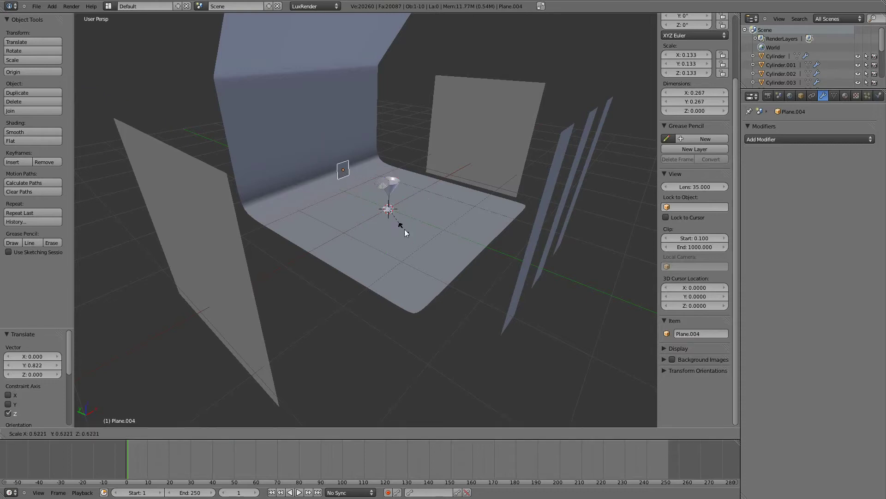
left_click(404, 229)
left_click_drag(354, 195, 327, 187)
left_click_drag(392, 252, 383, 184)
Step: Select the rear cocktail umbrella on the glass and set its origin to its geometry
middle_click_drag(443, 224, 358, 156)
scroll(374, 219, "up", 4)
right_click(340, 155)
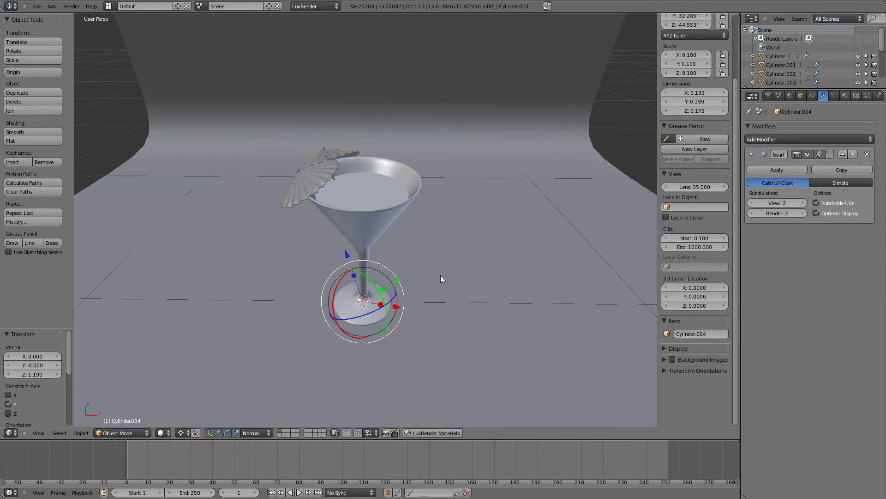
key("ctrl+shift+alt+c")
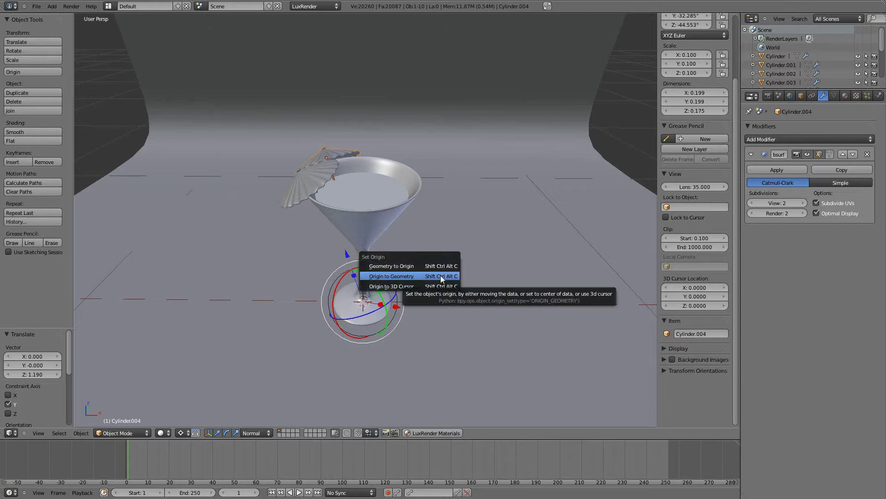
left_click(441, 277)
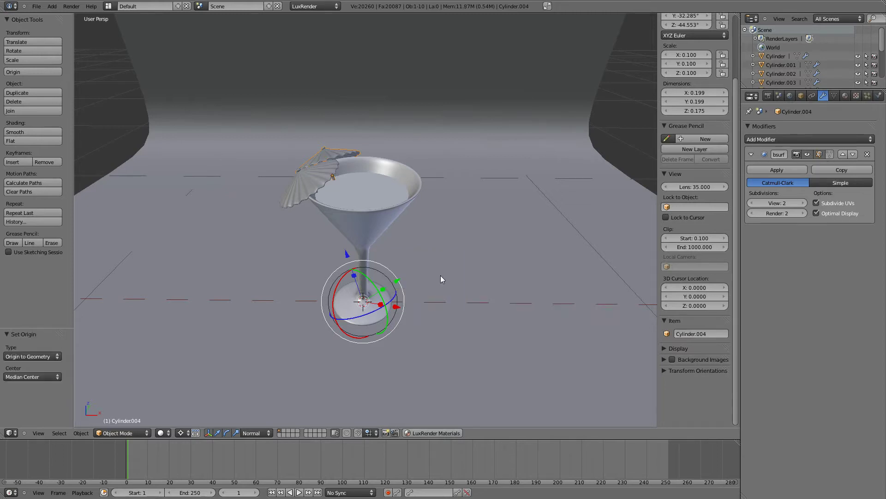
Step: Switch the transform orientation from Normal to Global
mouse_move(439, 275)
middle_mouse_down()
mouse_move(414, 267)
mouse_move(436, 273)
middle_mouse_up()
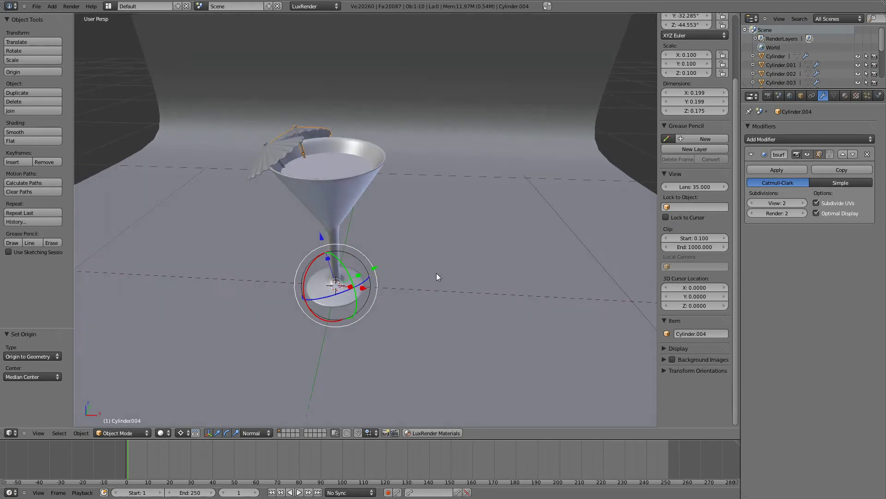
left_click(252, 433)
left_click(260, 419)
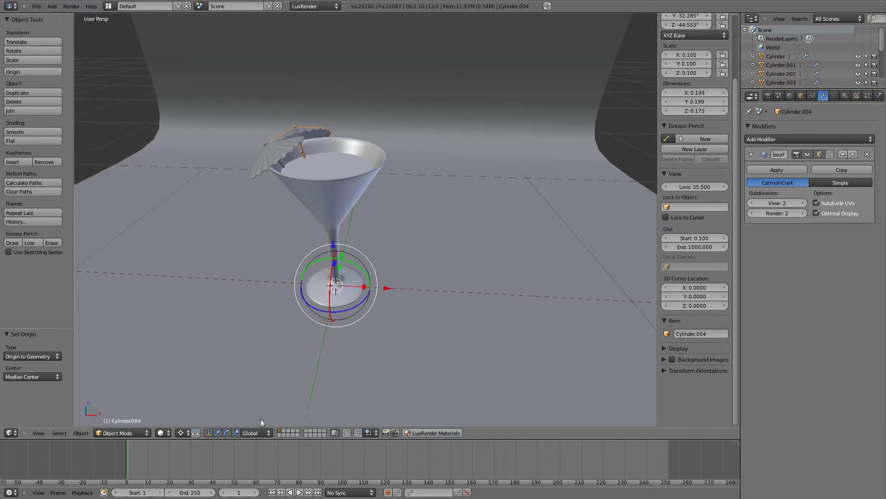
Step: Nudge the rear umbrella about 0.006 units along X and fine-tune its height by about 0.003 units along Z
middle_click_drag(354, 314, 376, 296)
middle_click_drag(289, 297, 350, 256)
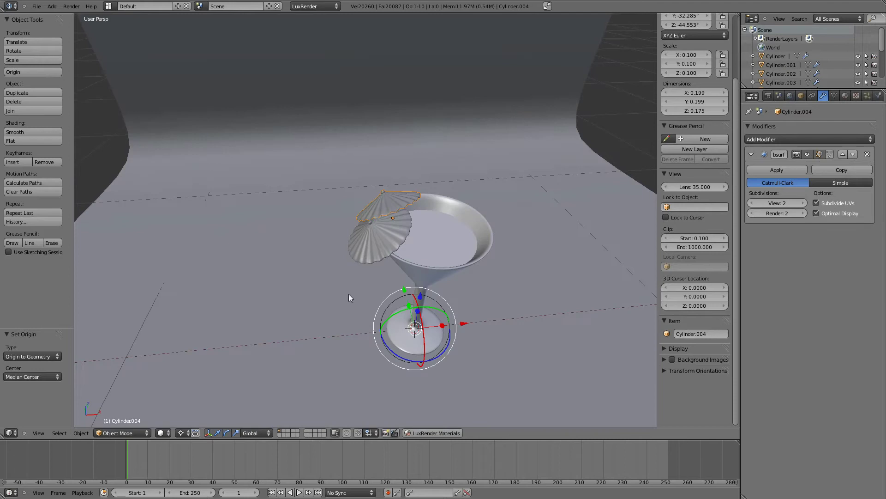
middle_click_drag(393, 323, 325, 316)
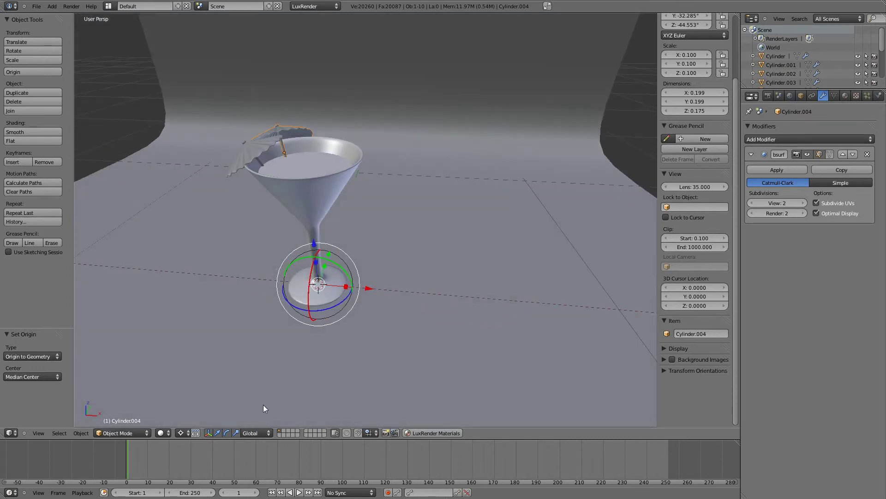
key("g")
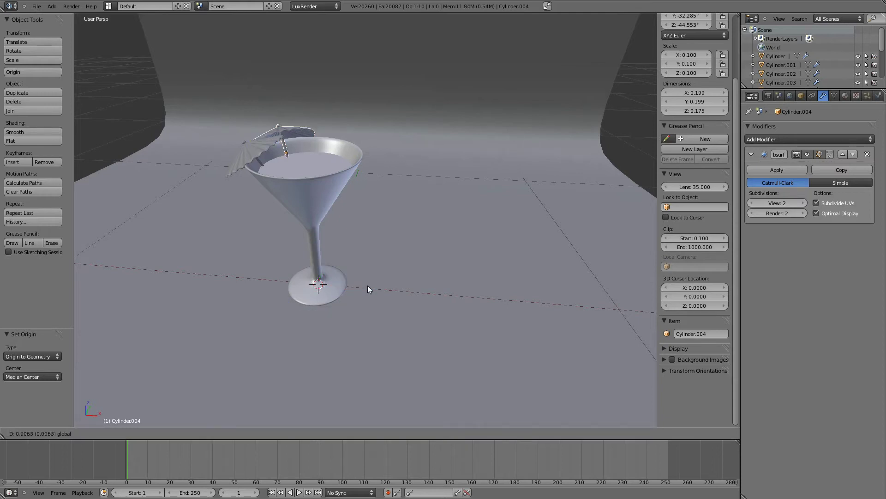
left_click(367, 286)
left_click_drag(316, 244, 314, 242)
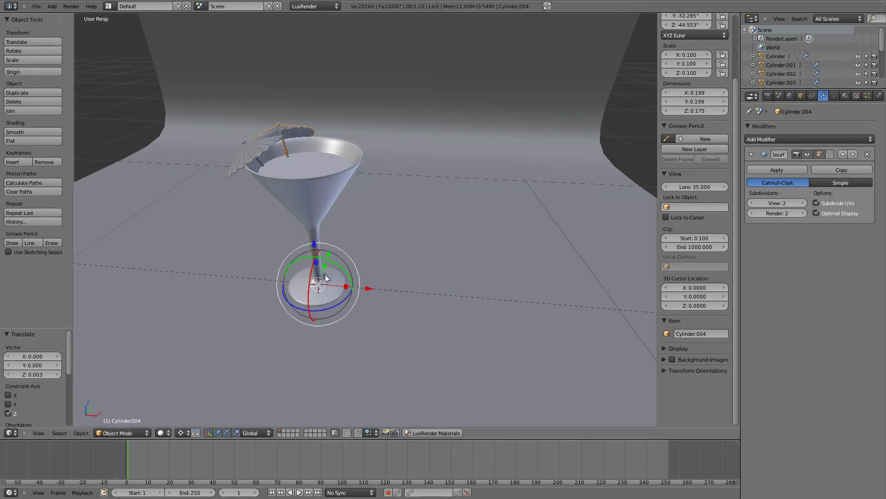
mouse_move(332, 289)
middle_mouse_down()
mouse_move(349, 300)
mouse_move(297, 273)
mouse_move(329, 292)
middle_mouse_up()
key("g")
key("z")
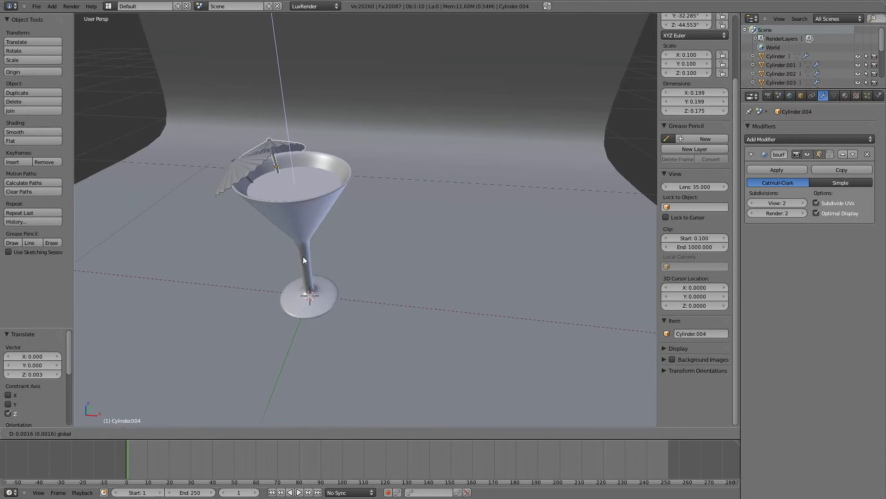
left_click(302, 257)
Step: Add a camera and align it to a front view of the glass looking slightly down toward the backdrop
middle_click_drag(303, 257, 356, 277)
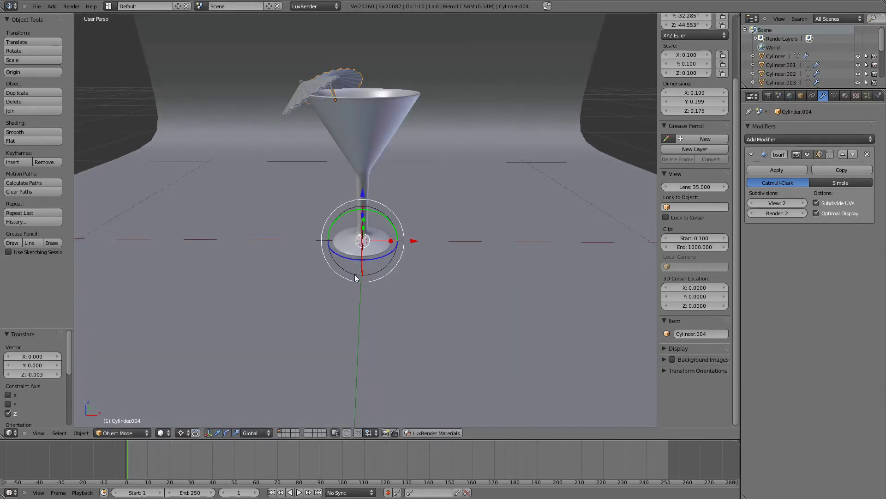
middle_click_drag(438, 220, 447, 259, "shift")
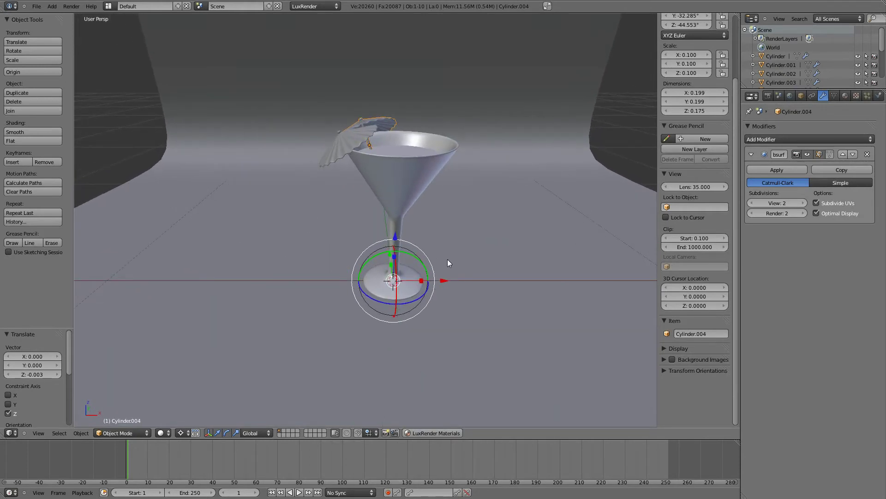
key("shift+a")
left_click(431, 339)
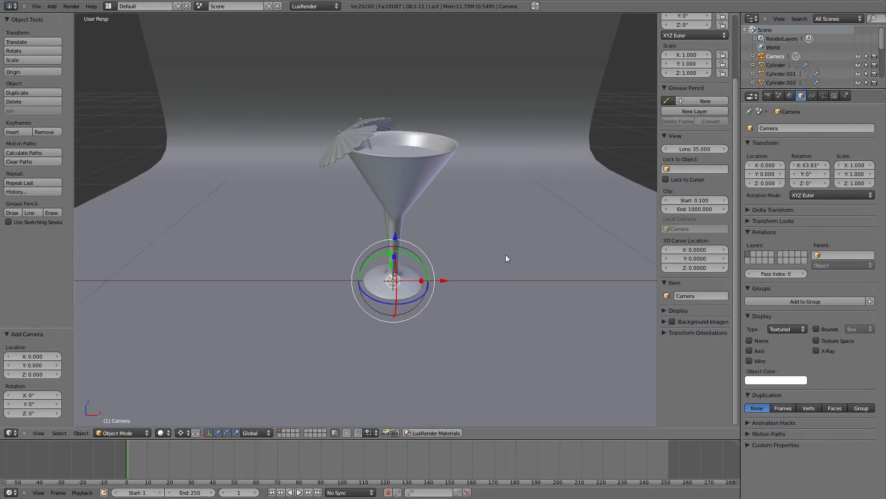
key("ctrl+alt+KP_0")
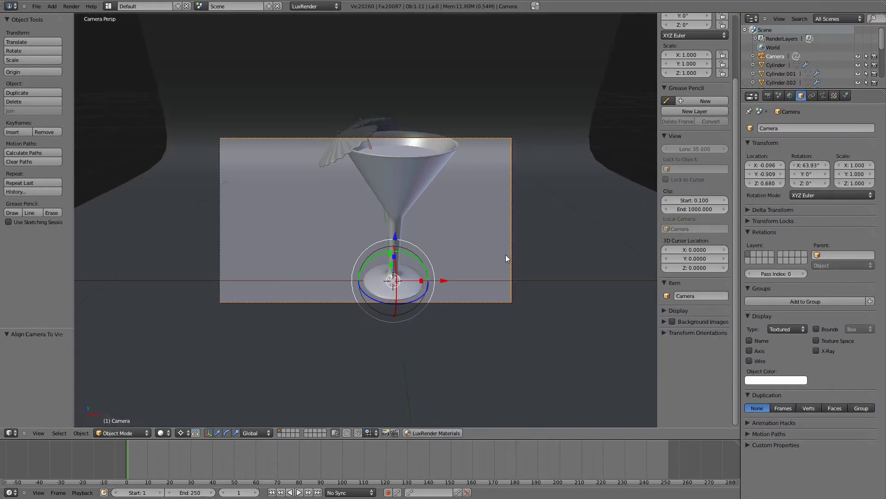
Step: Shift the camera about 0.103 units along X to center the glass and pull it back about 0.05 units along its local Z
key("g")
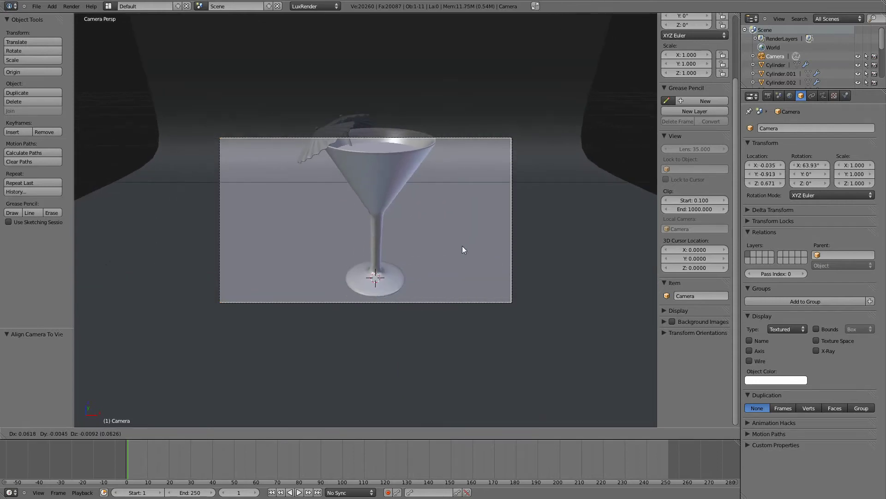
left_click(463, 248)
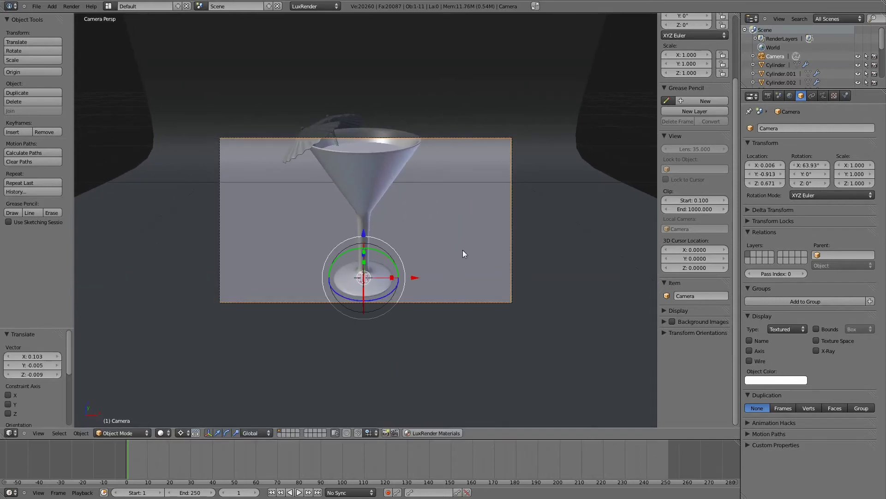
key("g")
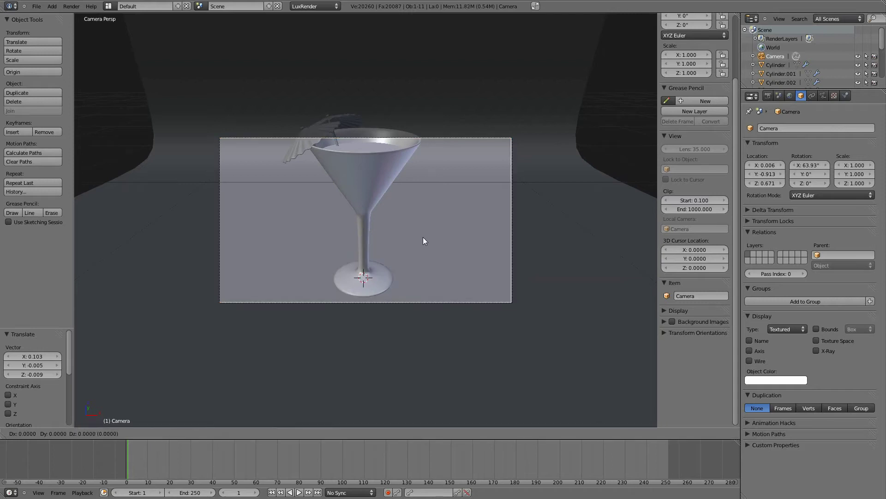
key("z")
key("z")
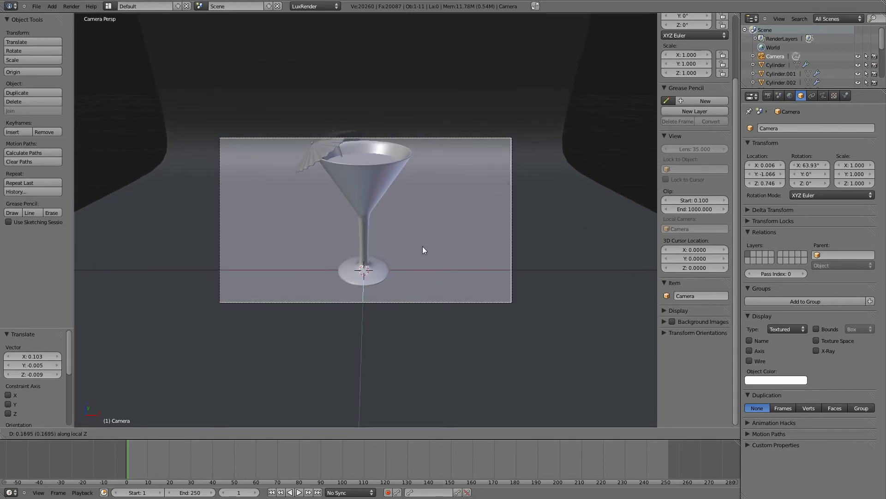
left_click(420, 242)
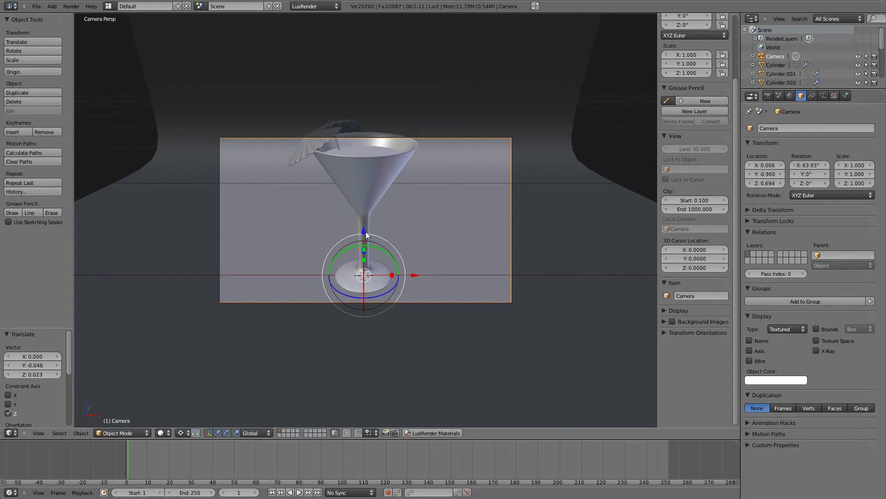
Step: Raise the camera about 0.058 units, pull it back about 0.156 units along its local Z and fine-tune the framing of the glass
key("g")
key("z")
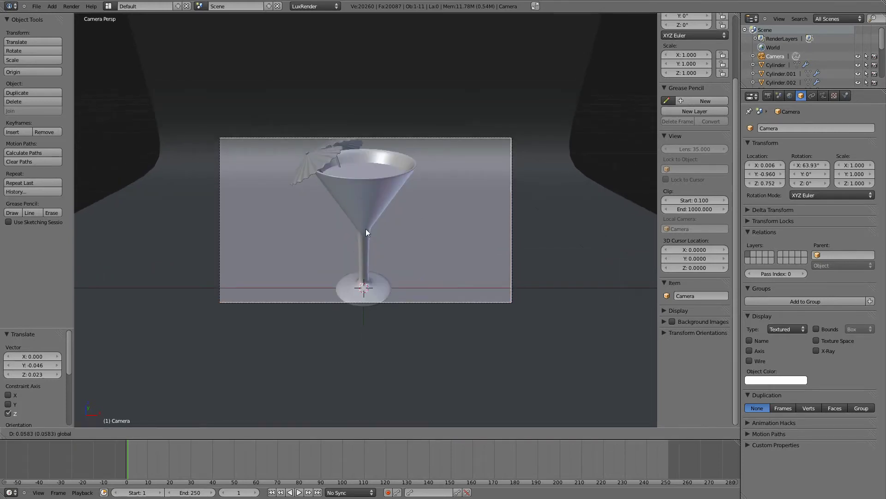
left_click(365, 229)
key("g")
key("z")
key("z")
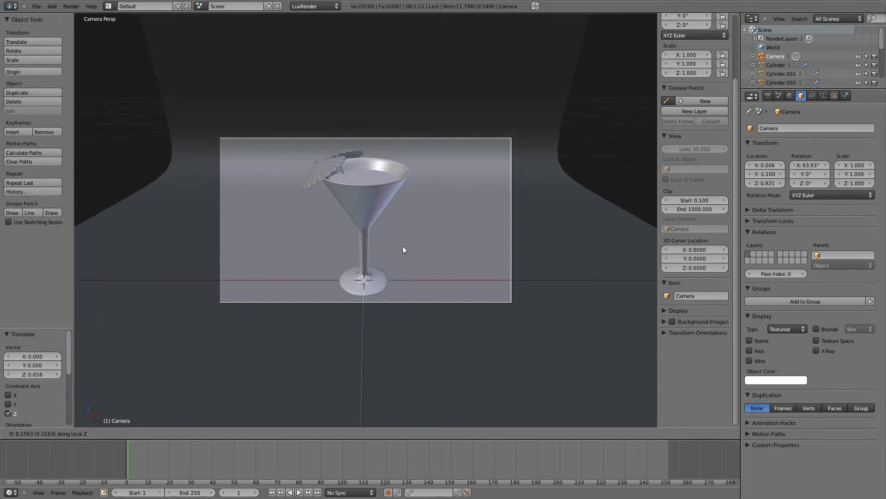
left_click(402, 245)
key("g")
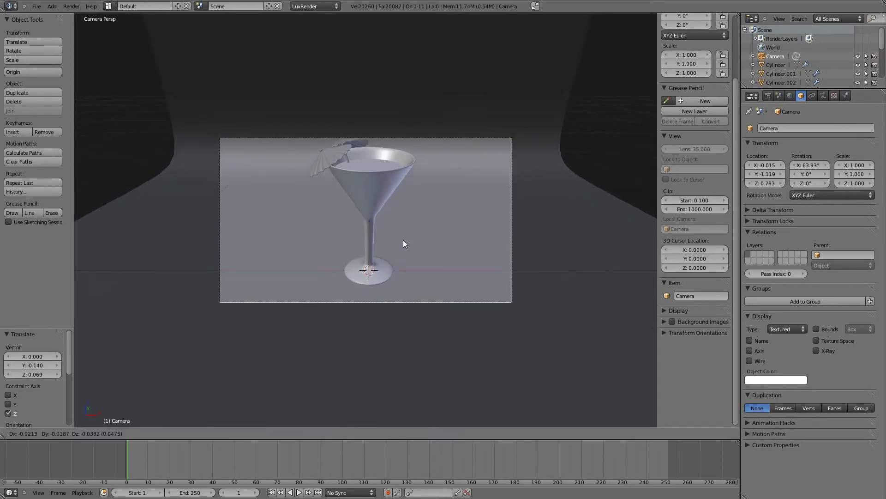
left_click(404, 237)
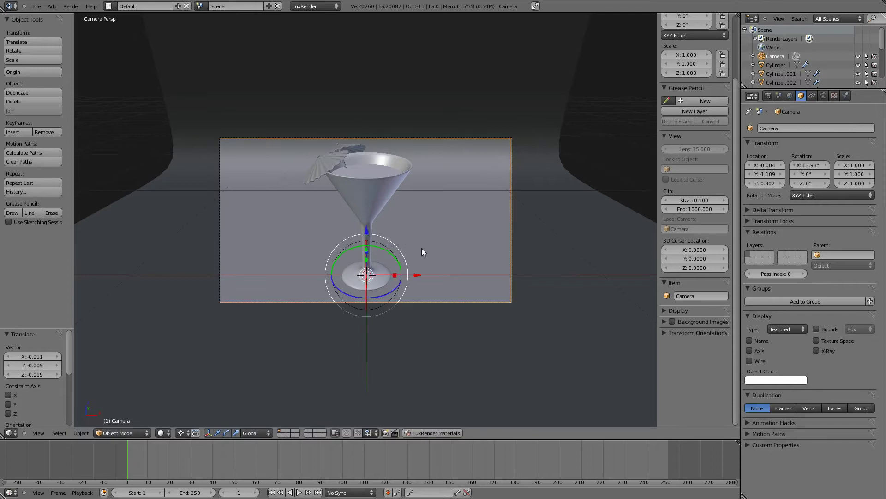
Step: Select the curved backdrop and give it a new LuxRender material of type Matte
middle_click_drag(420, 244, 358, 152)
scroll(476, 260, "down", 8)
right_click(543, 202)
left_click(845, 95)
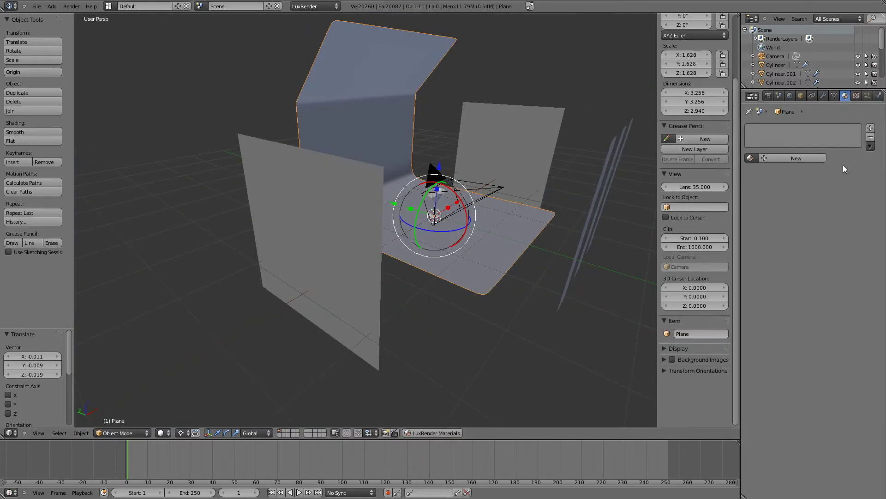
left_click(805, 159)
left_click(836, 344)
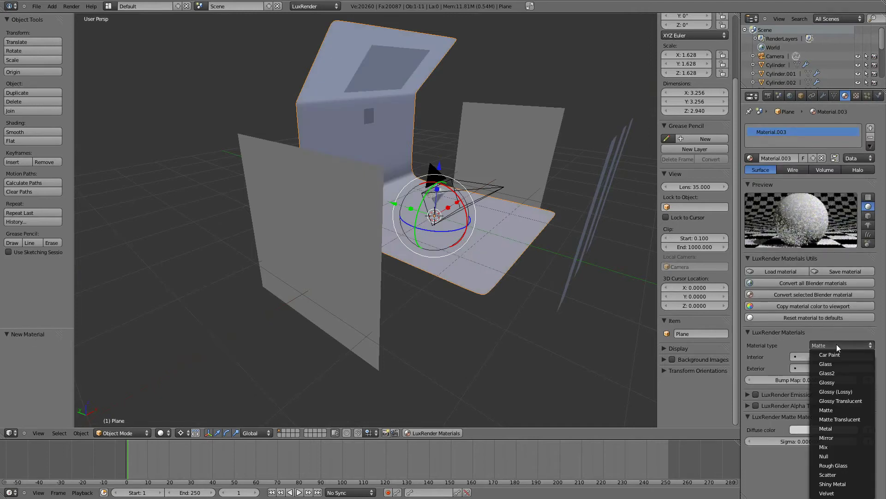
left_click(823, 409)
left_click(818, 430)
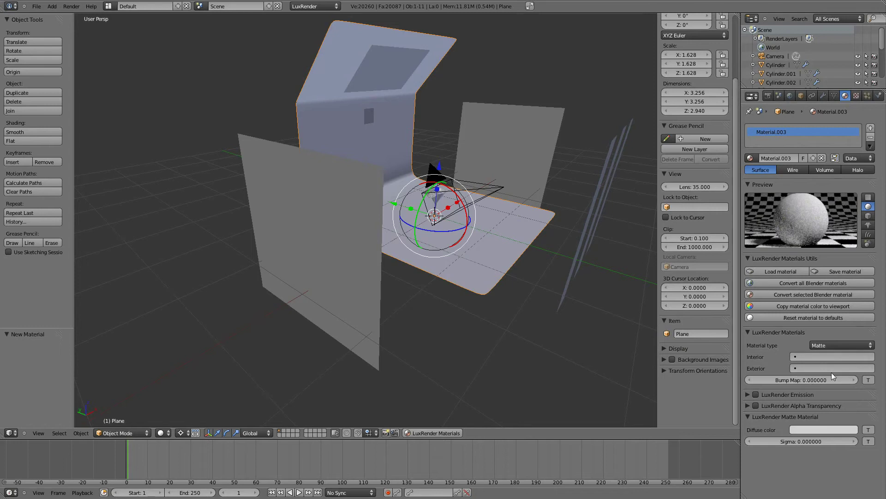
Step: Select the pair of large side planes and give them a new LuxRender material of type Null
middle_click_drag(577, 266, 552, 209)
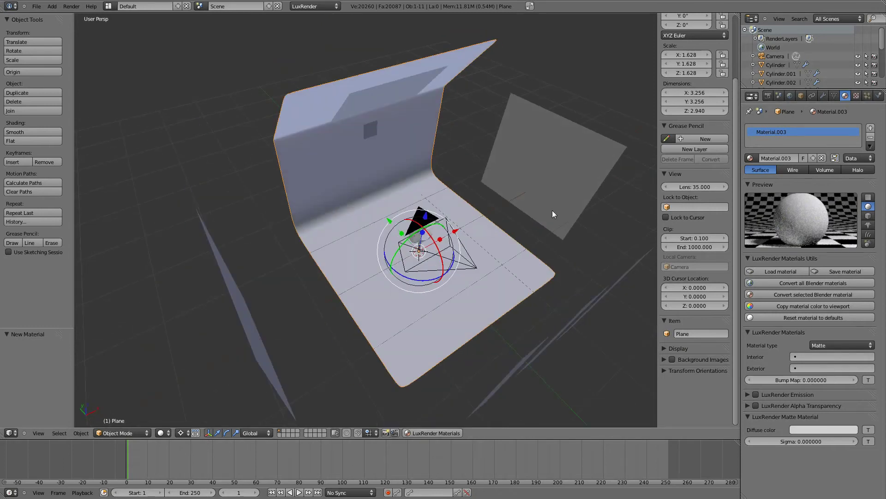
right_click(552, 209)
left_click(795, 158)
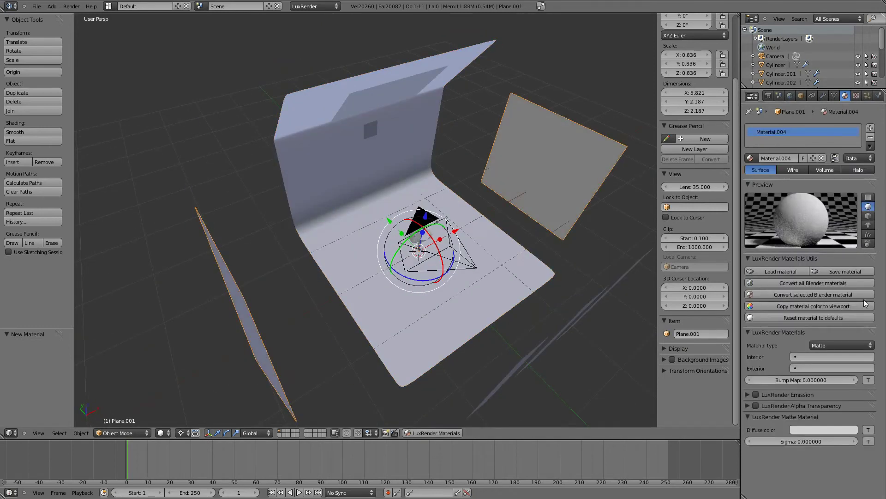
left_click(835, 345)
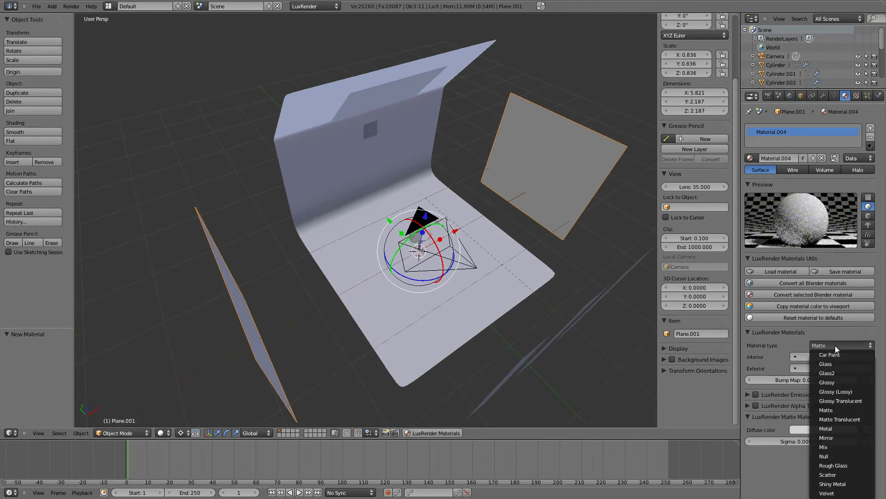
left_click(837, 457)
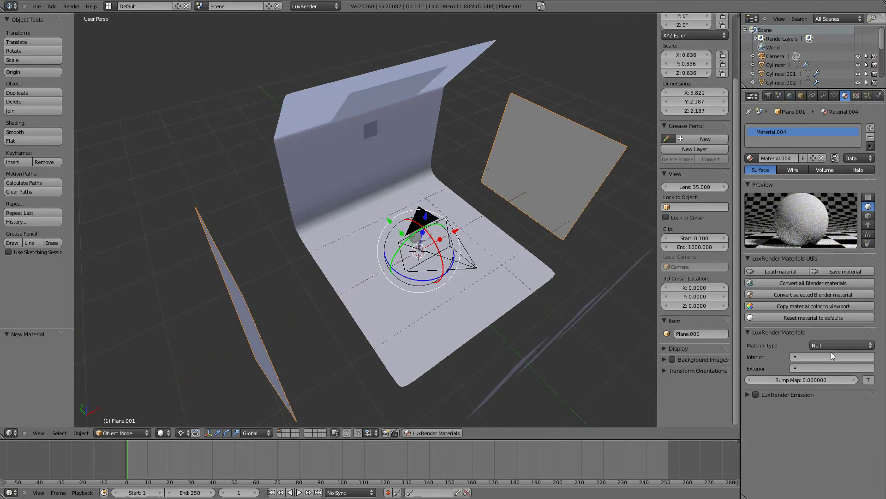
Step: Enable LuxRender emission on the side planes' material and set its light group to "side"
left_click(751, 397)
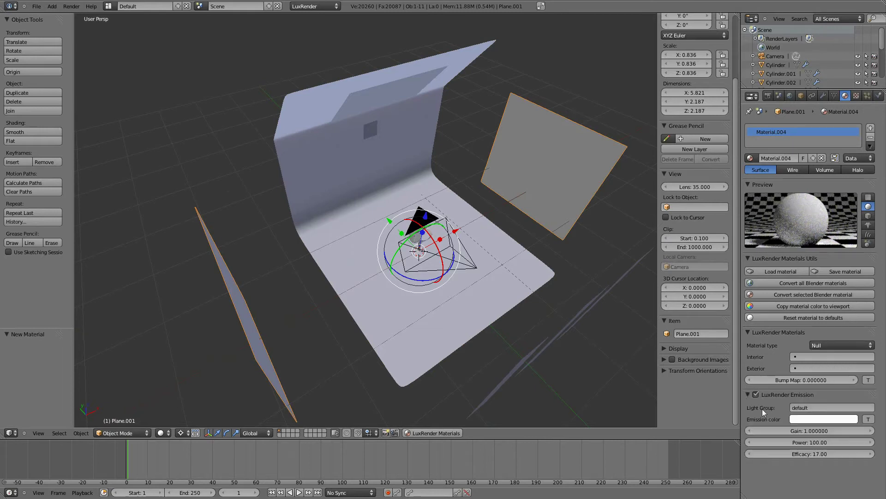
left_click(818, 408)
type("side")
key("Return")
Step: Give the small plane in front of the backdrop wall a new LuxRender Null material with emission in light group "back key"
right_click(369, 126)
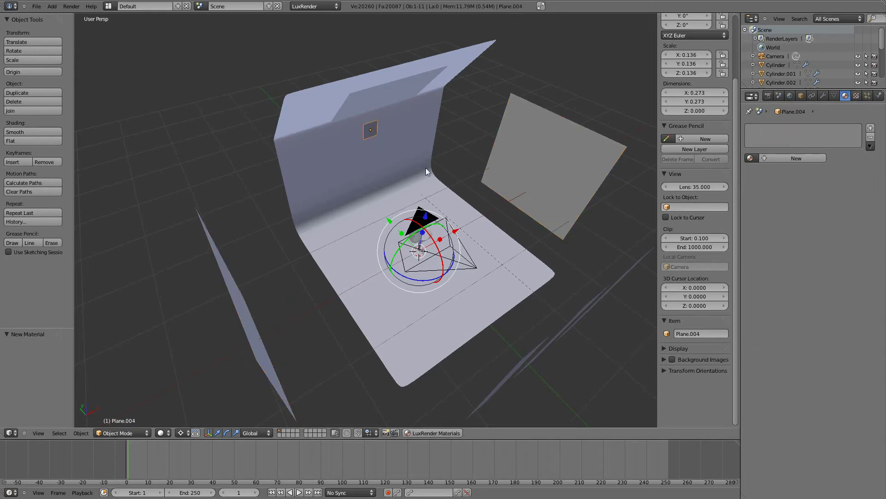
left_click(818, 158)
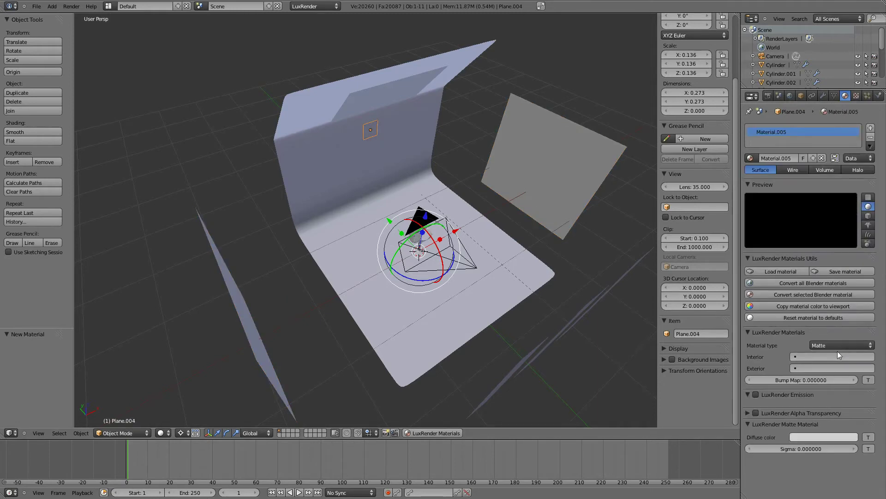
left_click(837, 348)
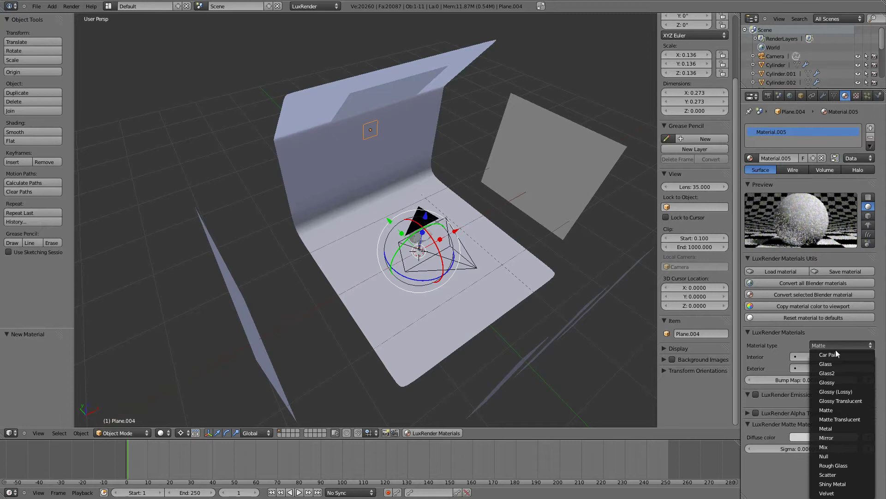
left_click(848, 456)
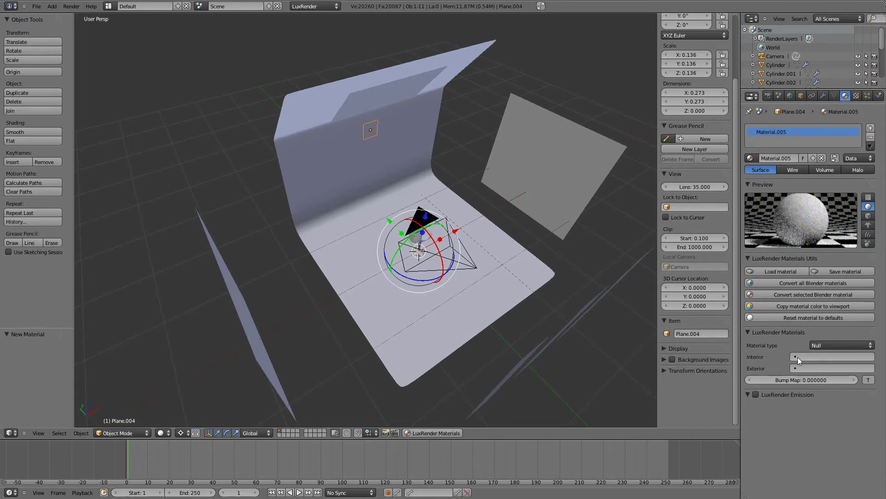
left_click(756, 395)
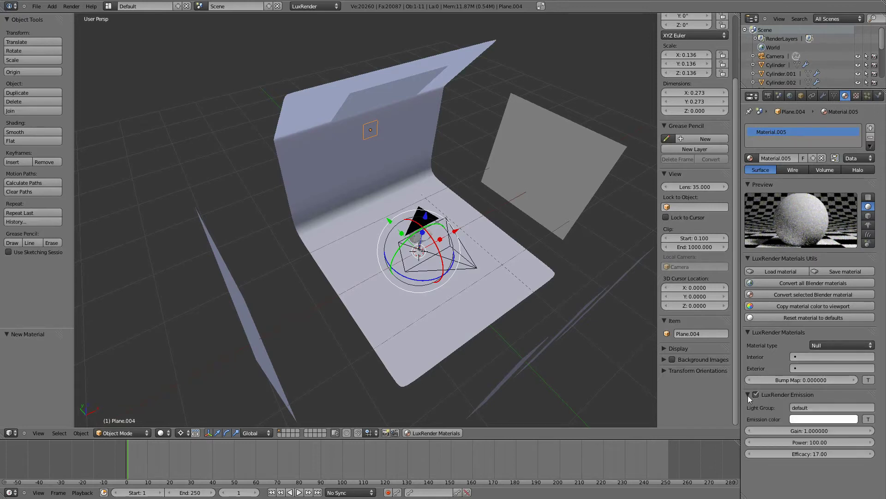
left_click(817, 409)
type("back key")
key("Return")
Step: Give the overhead plane under the backdrop's top a new LuxRender Null material with emission in light group "roof"
right_click(391, 93)
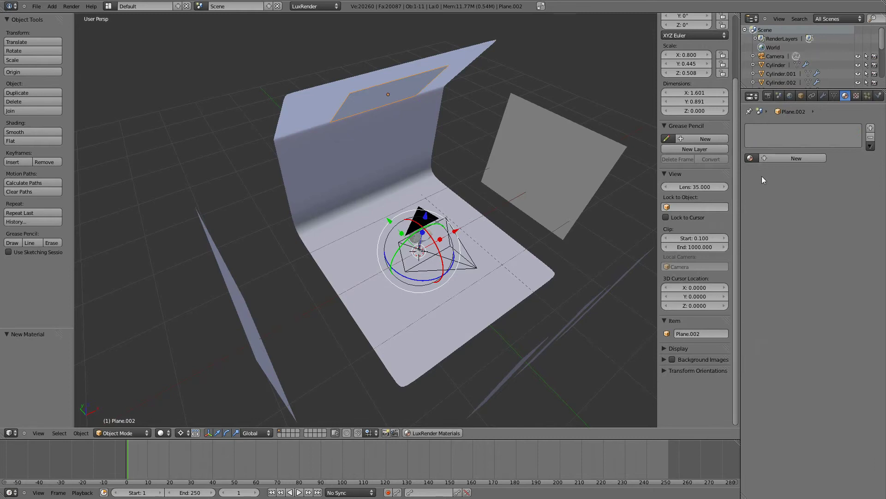
left_click(795, 158)
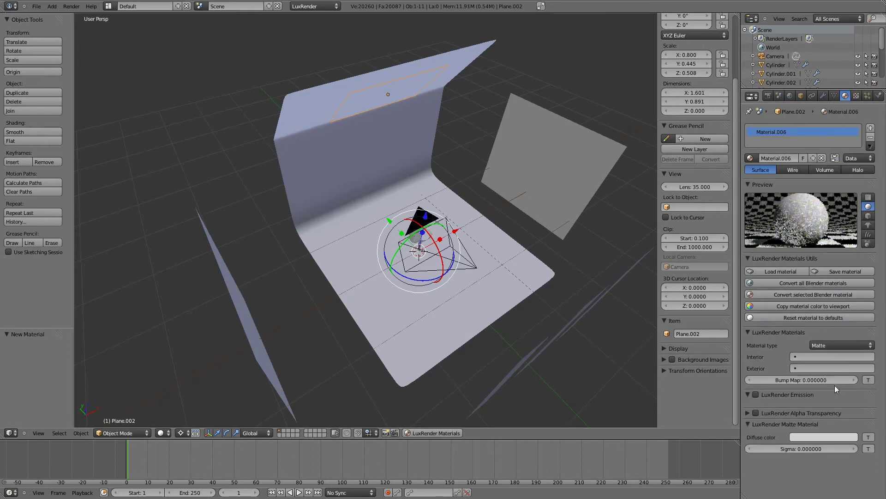
left_click(835, 345)
left_click(834, 457)
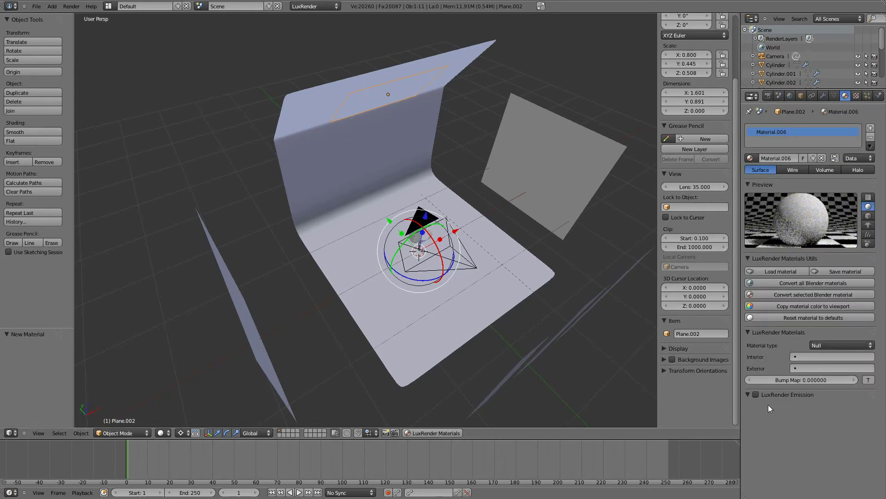
left_click(755, 394)
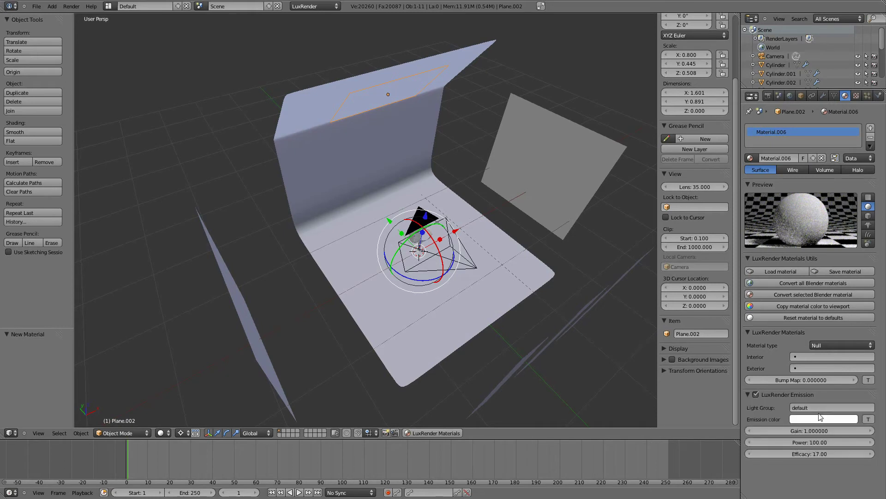
left_click(817, 409)
type("roof")
key("Return")
Step: Give the three tall front strip planes a new LuxRender Null material with emission in light group "front"
middle_click_drag(576, 339, 497, 282)
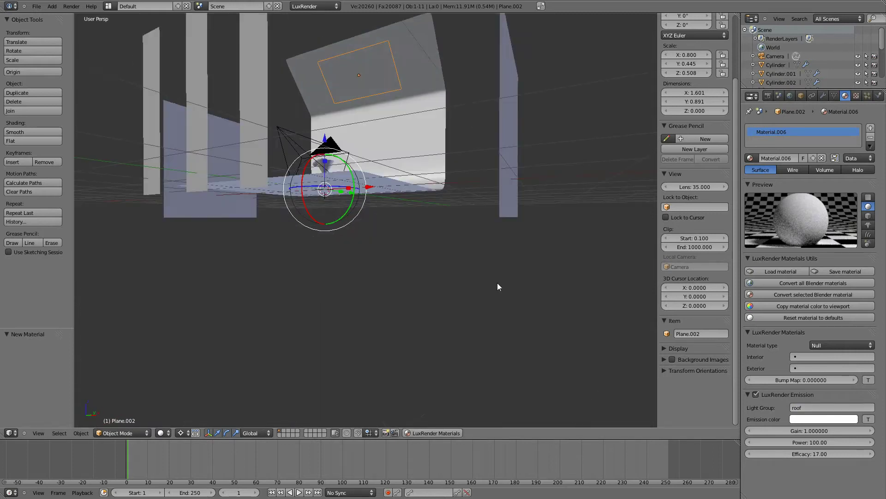
right_click(269, 115)
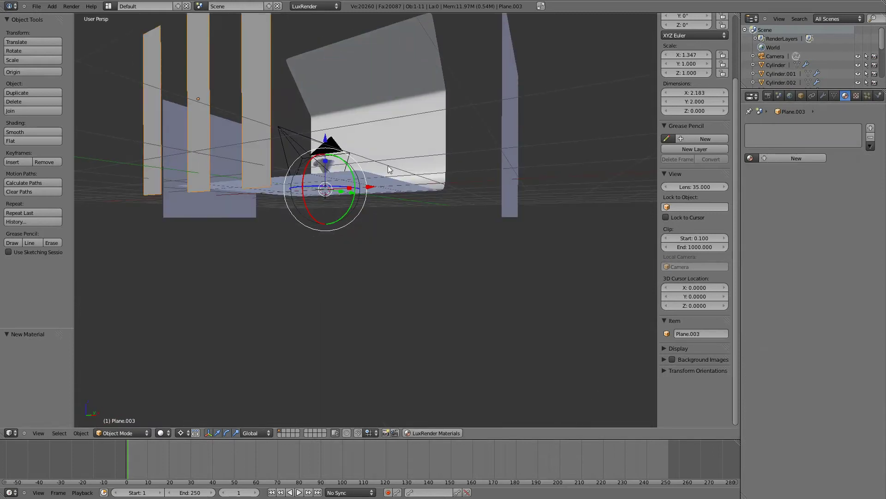
left_click(790, 157)
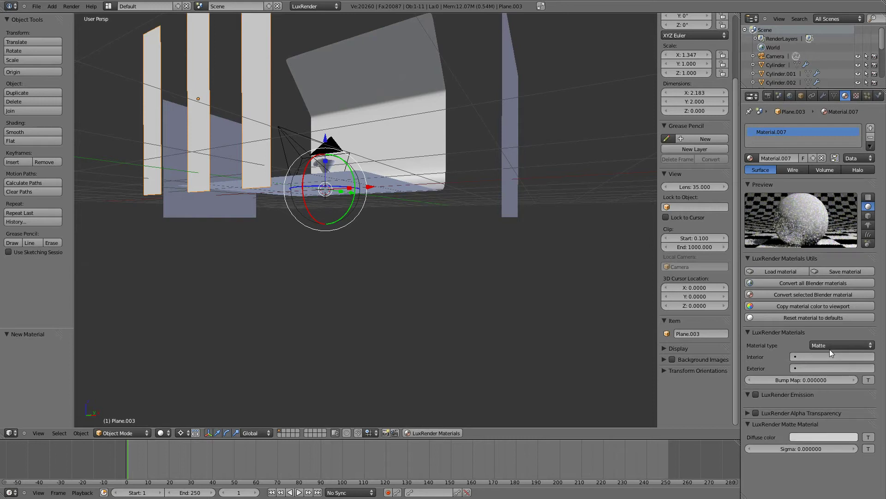
left_click(829, 346)
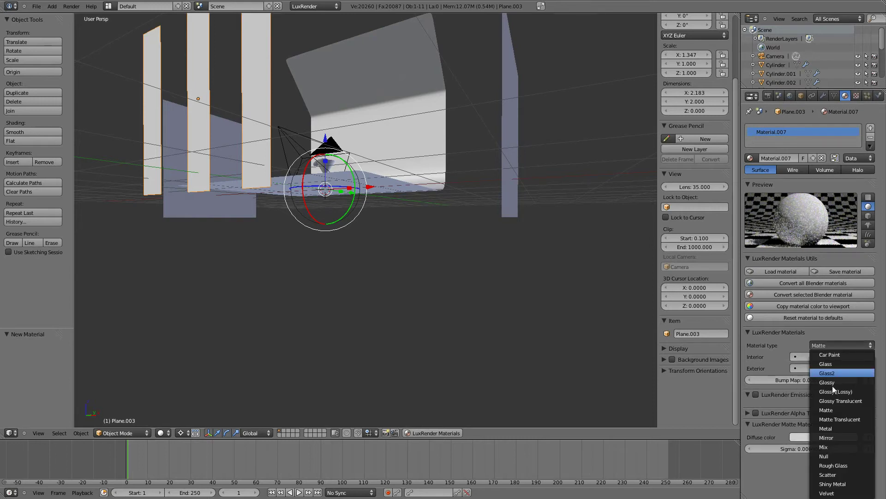
left_click(835, 457)
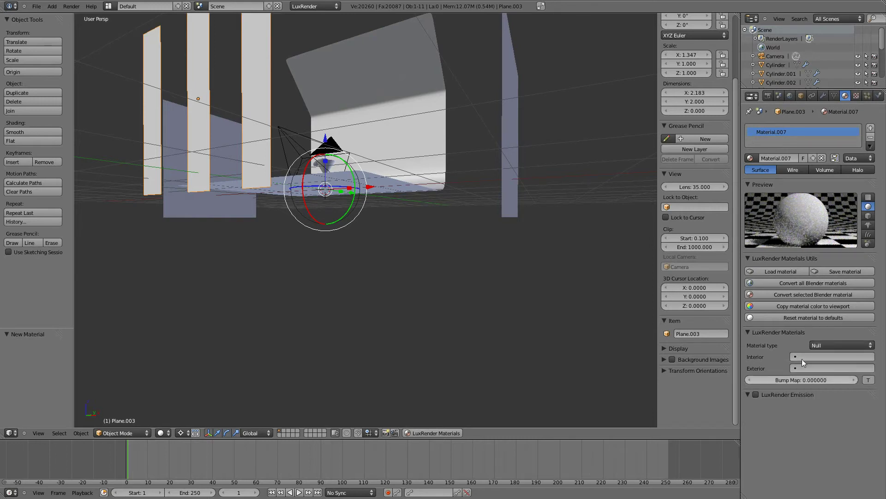
left_click(755, 395)
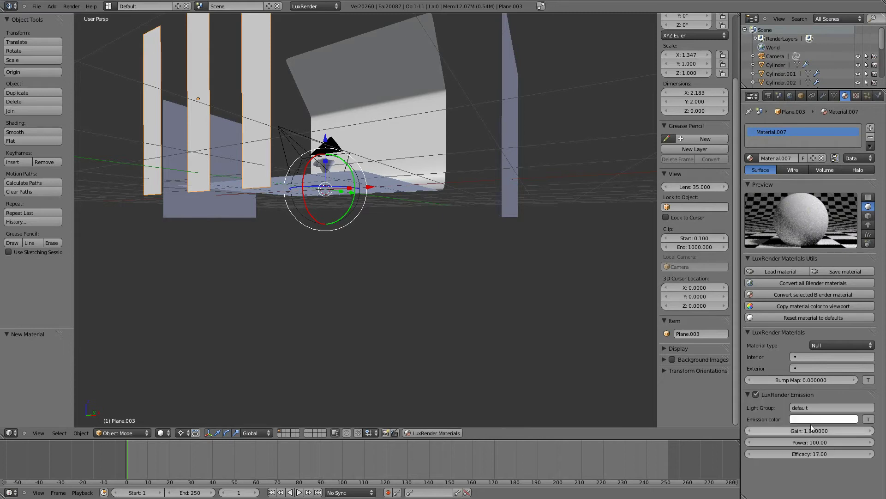
left_click(826, 407)
type("front")
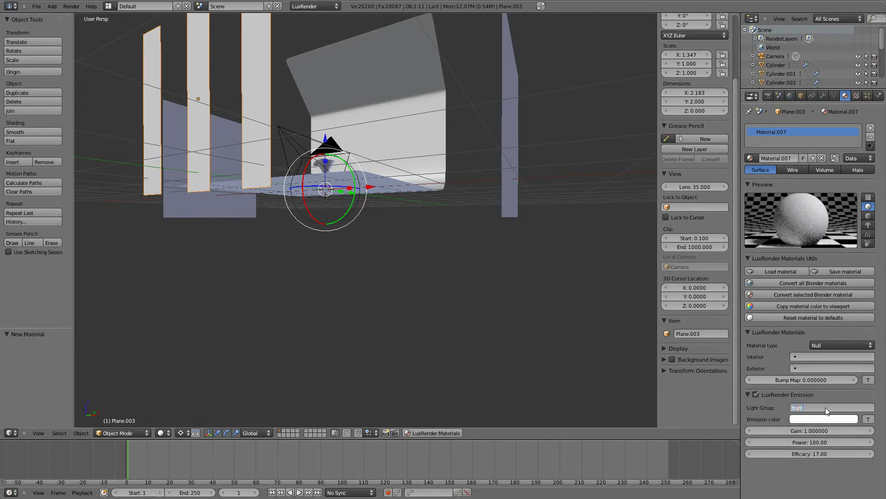
key("Return")
Step: Separate the left face of the paired side planes into its own object
middle_click_drag(482, 362, 535, 403)
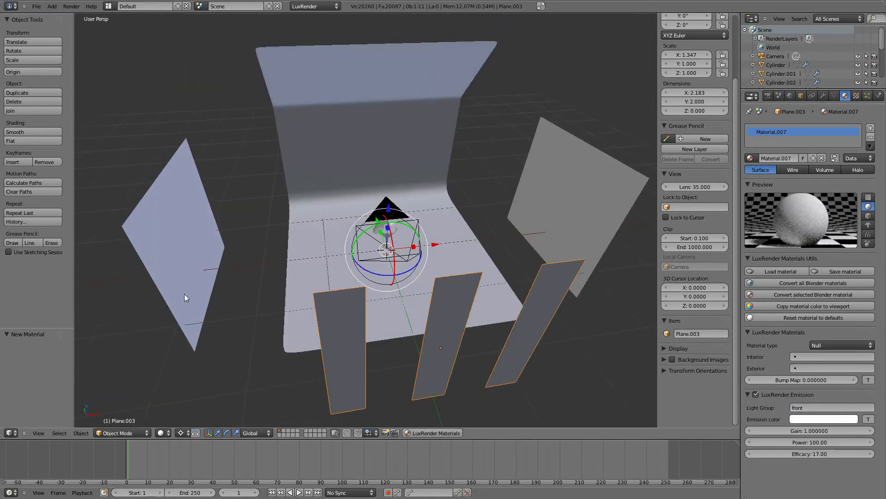
right_click(184, 294)
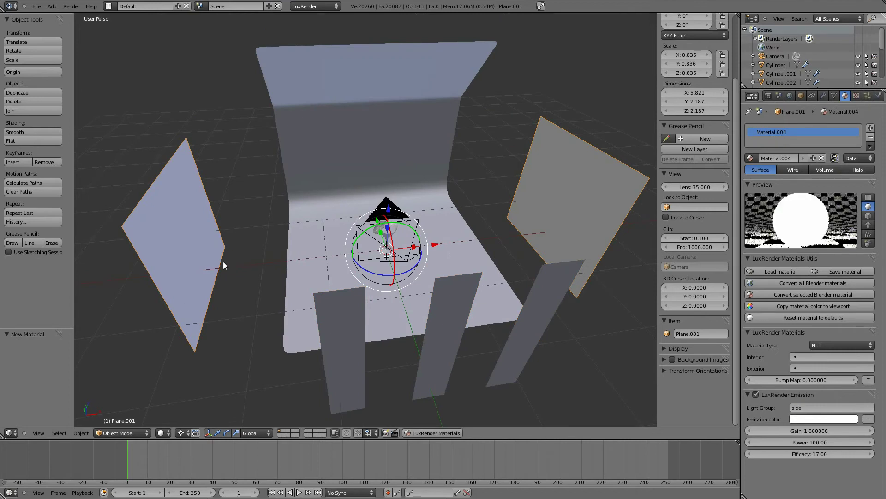
key("Tab")
key("p")
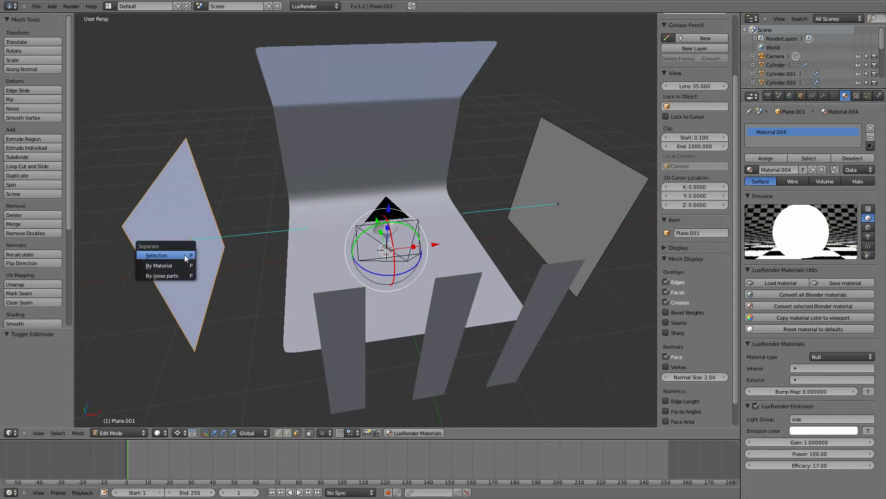
left_click(184, 254)
key("Tab")
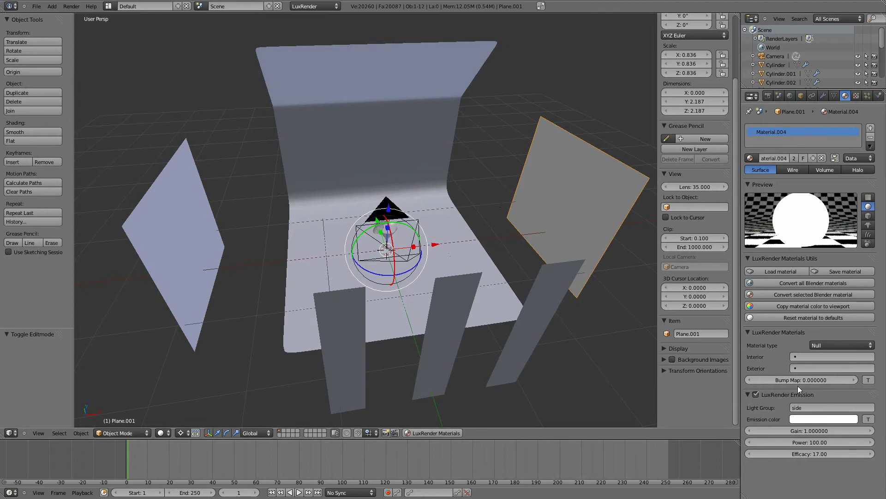
Step: Set the emission light group of the right side plane's material to "right"
left_click(814, 408)
type("right")
key("Return")
Step: Select the left side plane and set its material's emission light group to "left"
right_click(179, 262)
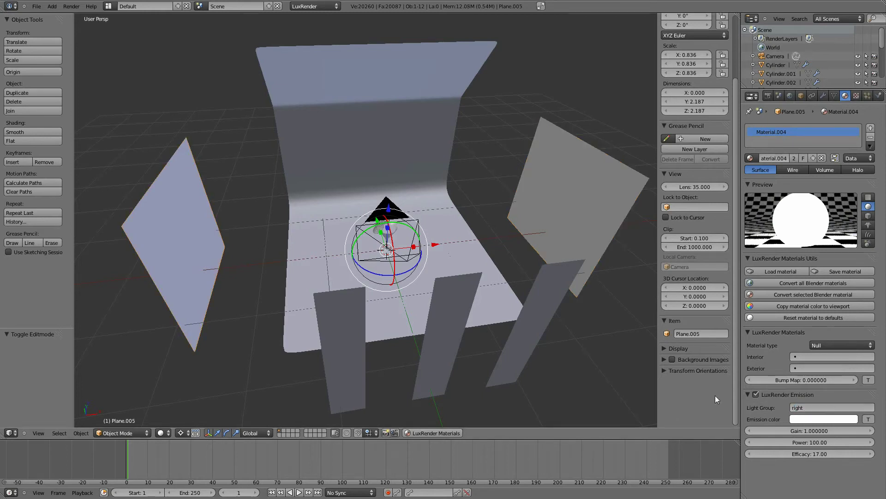
left_click(826, 408)
type("left")
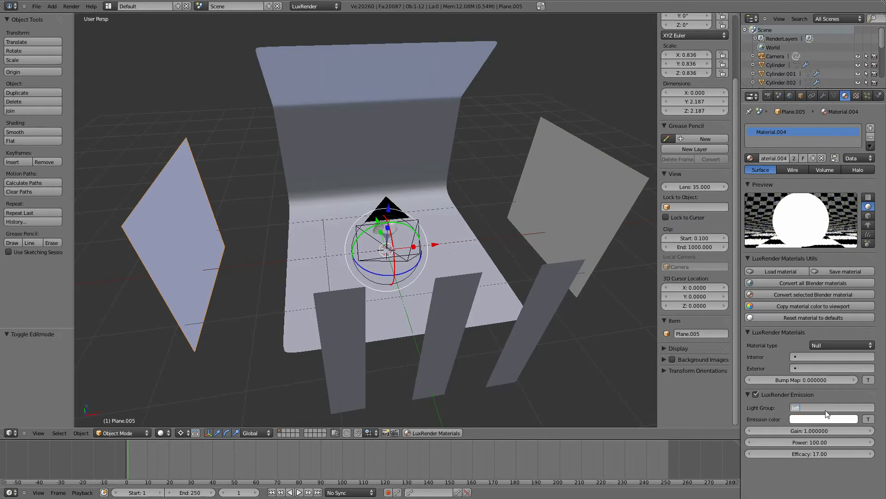
key("Return")
Step: Select the front cocktail umbrella on the glass and enter Edit Mode on its mesh
middle_click_drag(611, 326, 539, 315)
scroll(481, 326, "down", 2)
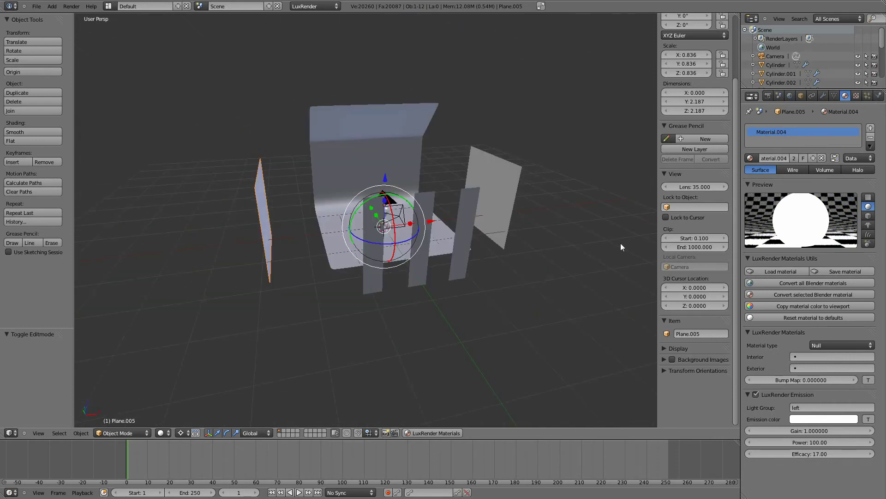
middle_click_drag(511, 232, 596, 210)
scroll(474, 253, "up", 8)
middle_click_drag(534, 252, 450, 252)
scroll(439, 256, "up", 6)
scroll(450, 252, "down", 4)
right_click(421, 224)
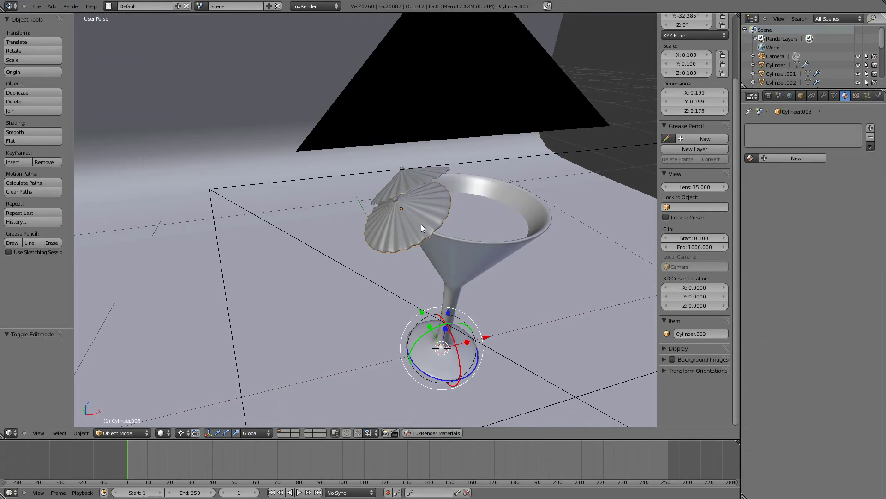
scroll(575, 264, "up", 6)
scroll(564, 267, "down", 3)
middle_click_drag(572, 243, 526, 237)
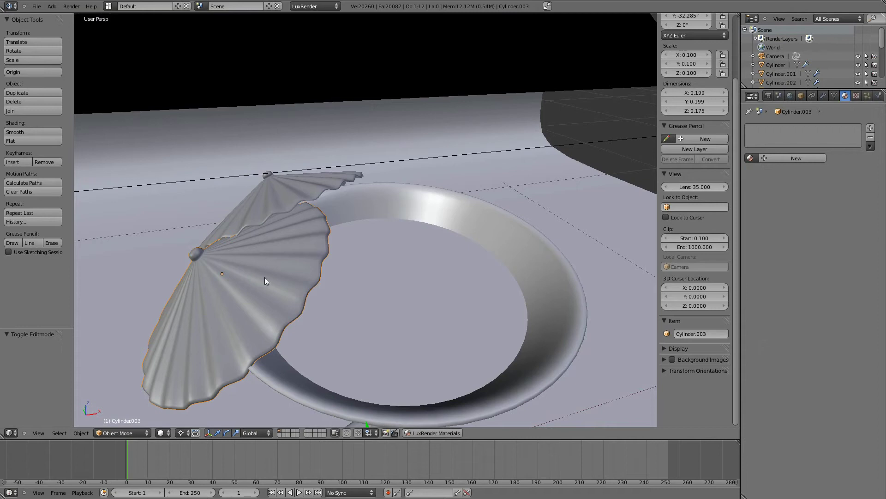
key("Tab")
Step: Select the face loops of the front umbrella's top knob and upper stick
right_click(252, 268)
right_click(196, 254, "alt")
middle_click_drag(318, 289, 422, 329)
key("KP_Decimal")
key("l")
scroll(420, 328, "down", 6)
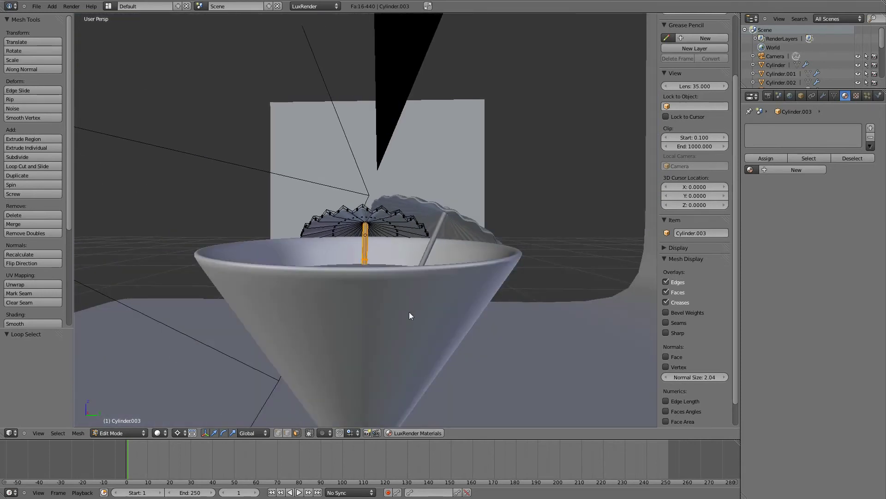
Step: Switch to wireframe display and extend the face selection down the umbrella's stick to its pointed tip
key("z")
mouse_move(409, 312)
middle_mouse_down()
mouse_move(436, 317)
mouse_move(415, 313)
middle_mouse_up()
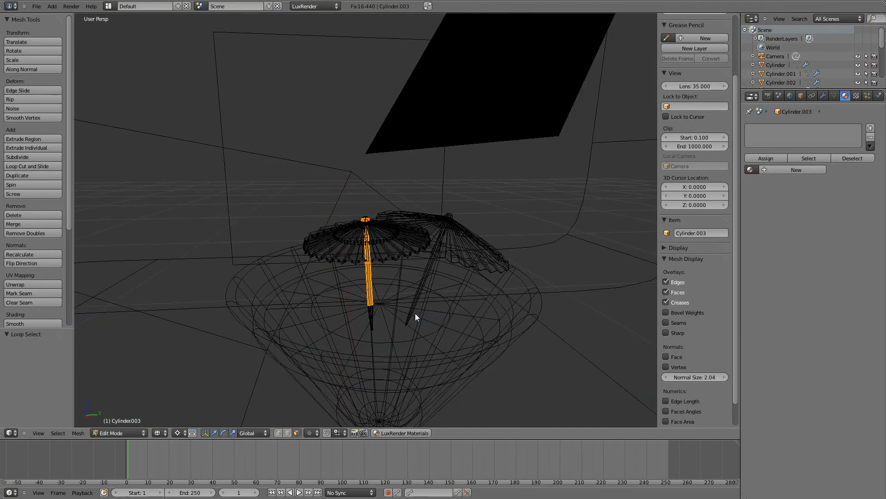
scroll(415, 313, "up", 3)
middle_click_drag(397, 368, 378, 253, "shift")
right_click(361, 243, "alt+shift")
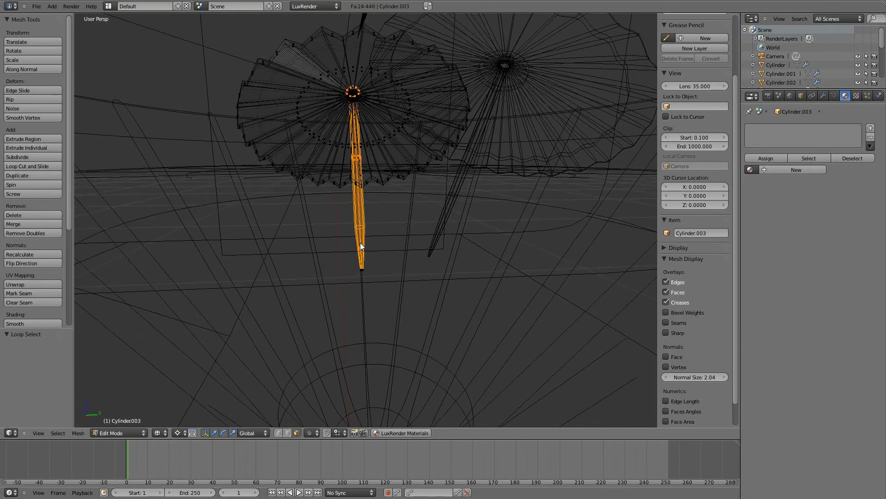
middle_click_drag(440, 268, 415, 239)
scroll(410, 252, "up", 2)
middle_click_drag(399, 289, 404, 309)
key("b")
left_click_drag(359, 226, 424, 287)
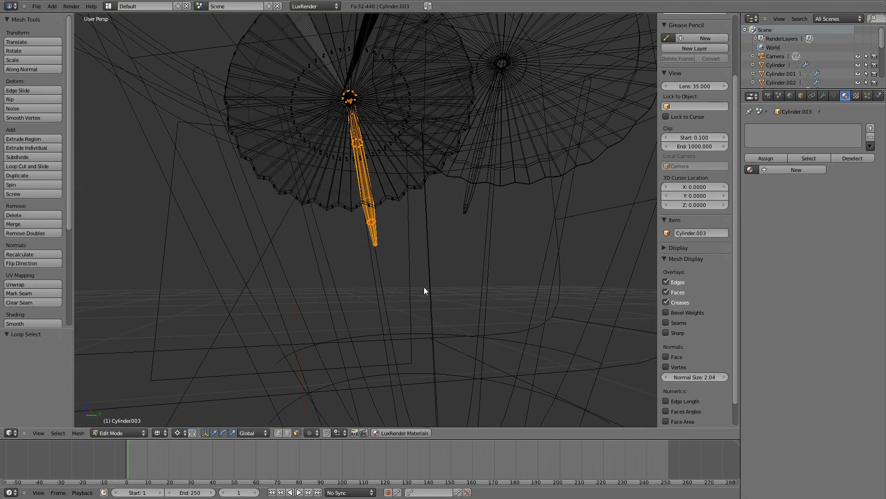
Step: Add the face loop where the stick meets the umbrella's knob to the selection
middle_click_drag(392, 266, 482, 292)
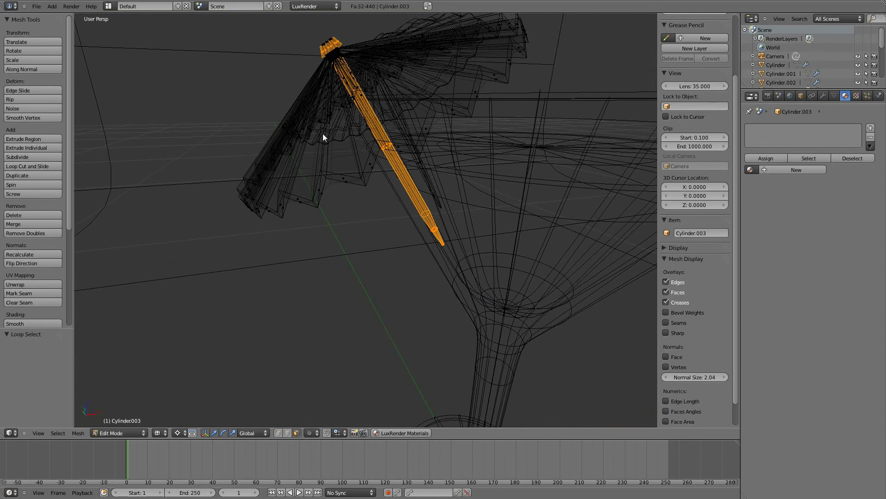
right_click(333, 49, "alt+shift")
middle_click_drag(402, 128, 404, 276)
scroll(344, 151, "up", 2)
scroll(404, 277, "down", 2)
key("KP_Decimal")
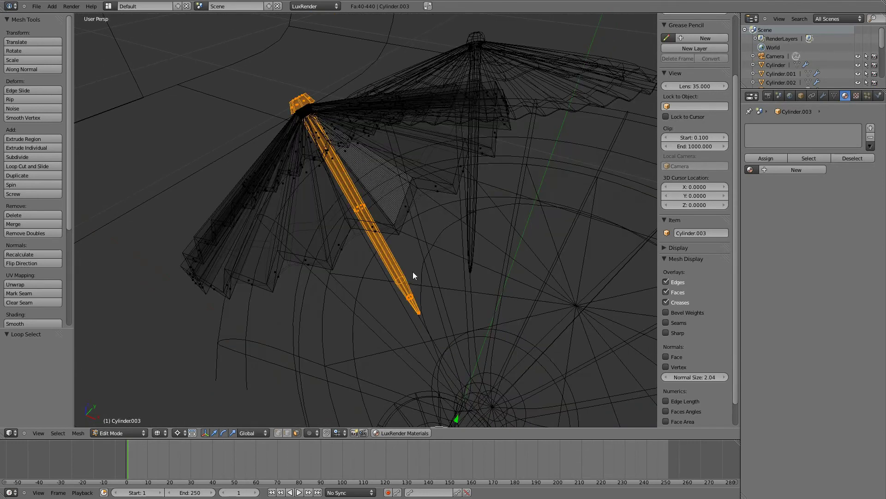
Step: Try selecting the face loop at the base of the umbrella's knob, and undo that selection
middle_click_drag(409, 257, 306, 152)
right_click(297, 119, "alt")
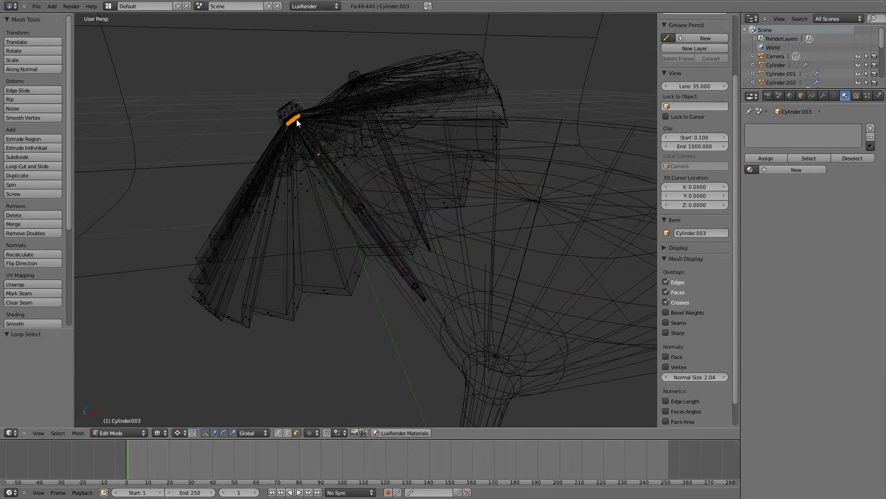
key("ctrl+z")
Step: Try moving the selected stick and knob faces about 0.156 units along Y, and undo the move
middle_click_drag(457, 180, 448, 202)
scroll(517, 338, "down", 1)
scroll(517, 338, "down", 2)
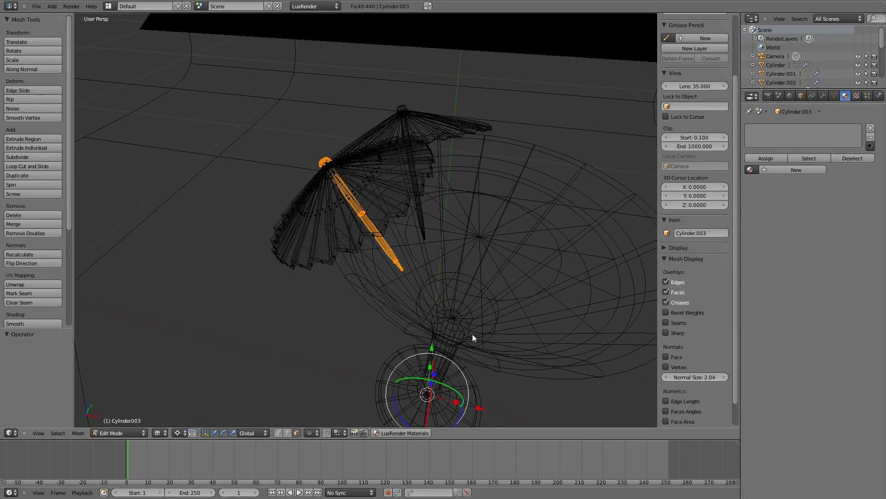
middle_click_drag(435, 349, 475, 292)
left_click_drag(434, 394, 434, 316)
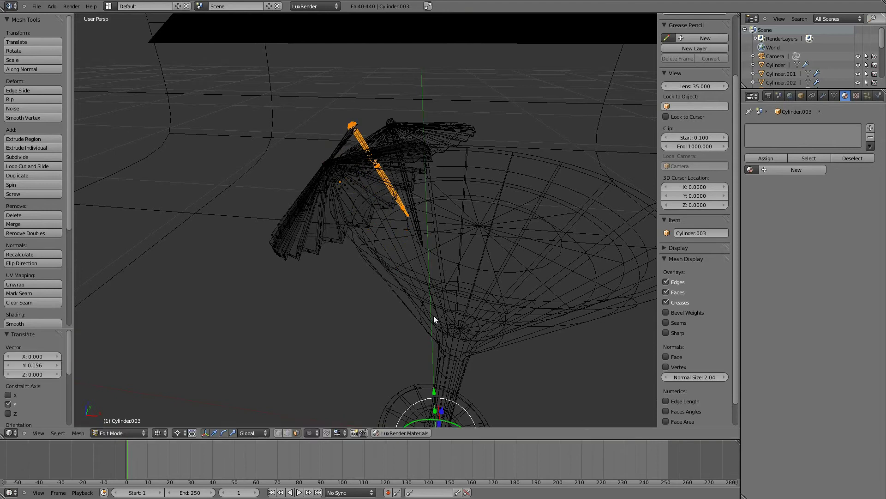
key("ctrl+z")
middle_click_drag(483, 320, 485, 264)
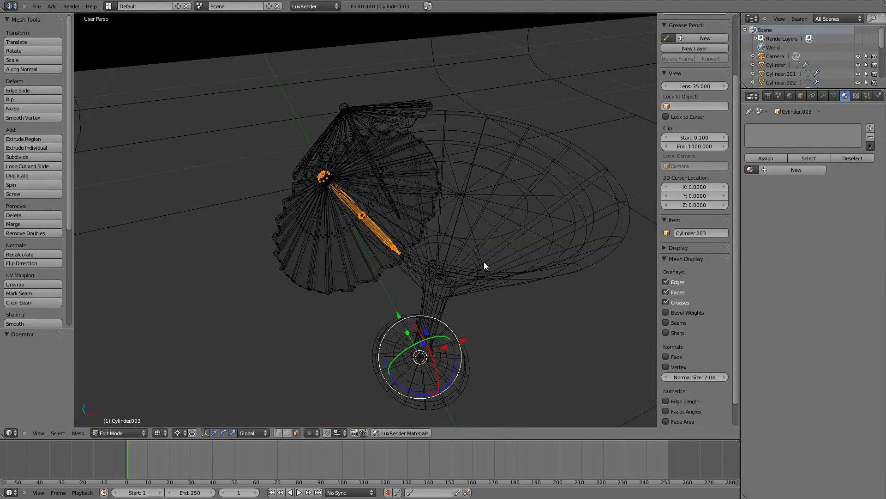
Step: Select the face loops covering the front umbrella's canopy and hide them
right_click(405, 174, "alt")
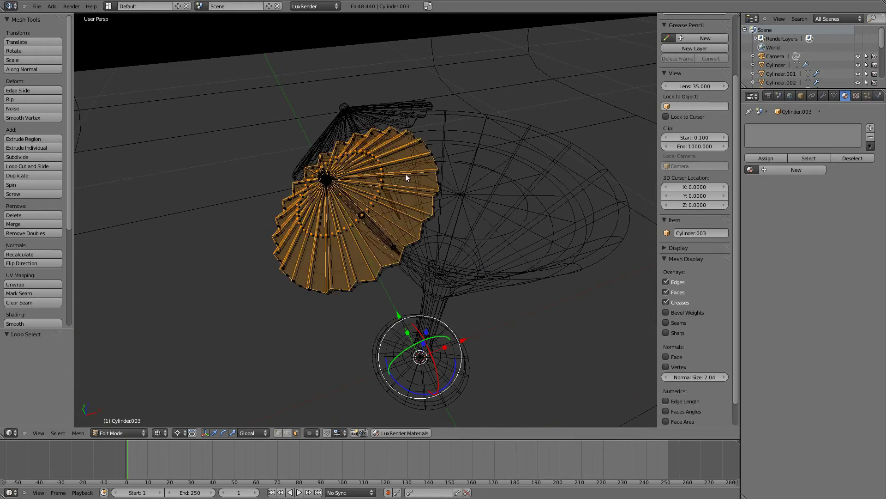
mouse_move(459, 223)
middle_mouse_down()
mouse_move(499, 183)
mouse_move(414, 133)
mouse_move(395, 146)
mouse_move(393, 175)
mouse_move(360, 212)
mouse_move(285, 174)
middle_mouse_up()
key("z")
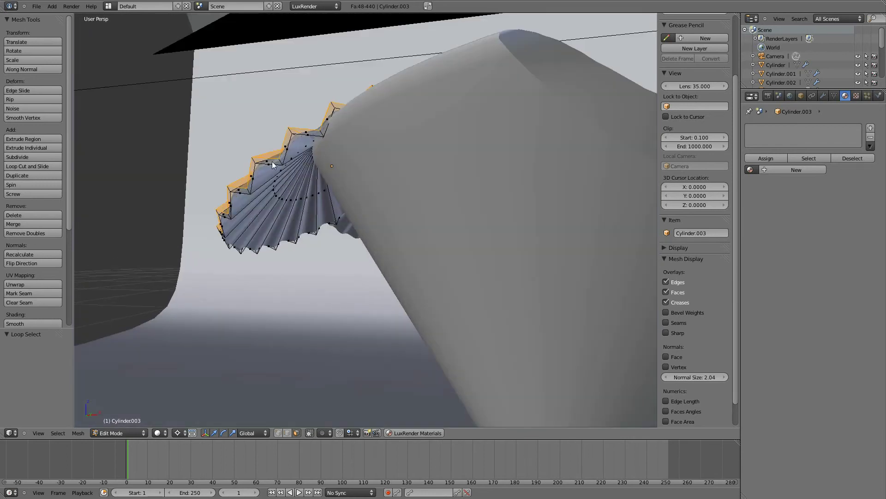
right_click(278, 161, "alt+shift")
right_click(279, 182, "alt+shift")
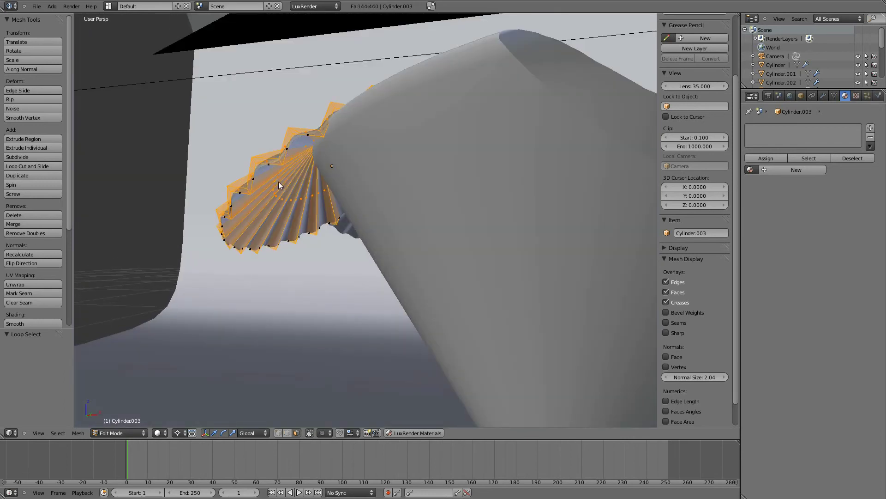
mouse_move(300, 213)
middle_mouse_down()
mouse_move(404, 250)
mouse_move(360, 258)
mouse_move(298, 253)
mouse_move(246, 228)
mouse_move(212, 231)
mouse_move(275, 246)
middle_mouse_up()
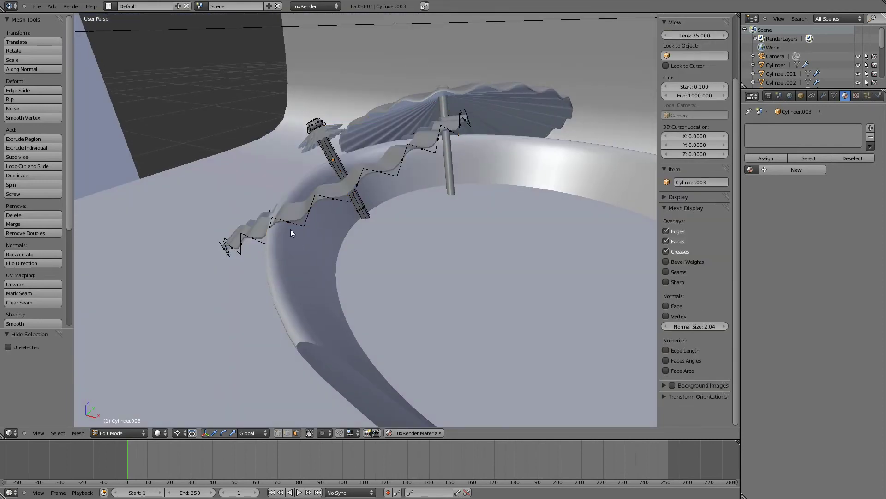
Step: Try selecting the leftover canopy rim faces as face loops
scroll(285, 230, "up", 4)
middle_click_drag(289, 184, 344, 184)
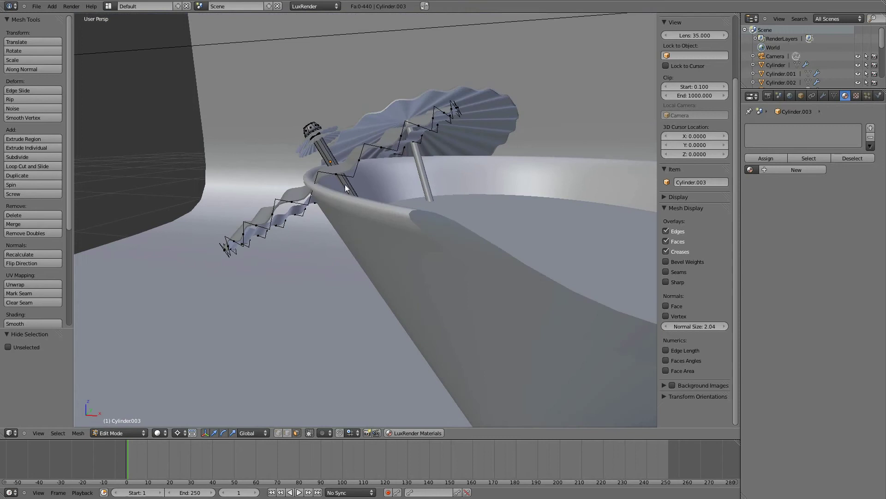
right_click(339, 180, "alt")
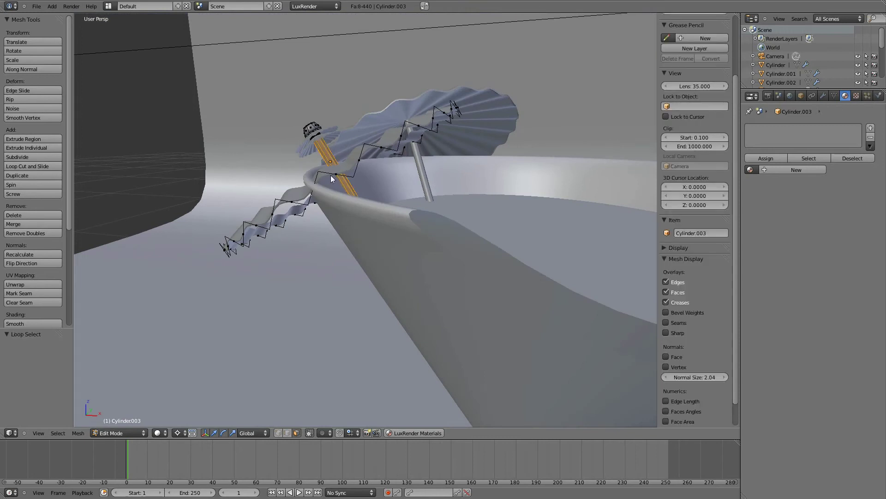
right_click(334, 175, "alt")
right_click(335, 174, "alt")
right_click(290, 206, "shift")
Step: Switch to edge selection and hide the leftover zigzag edge loops of the canopy's rim one after another
left_click(291, 433, "shift")
right_click(257, 229, "alt")
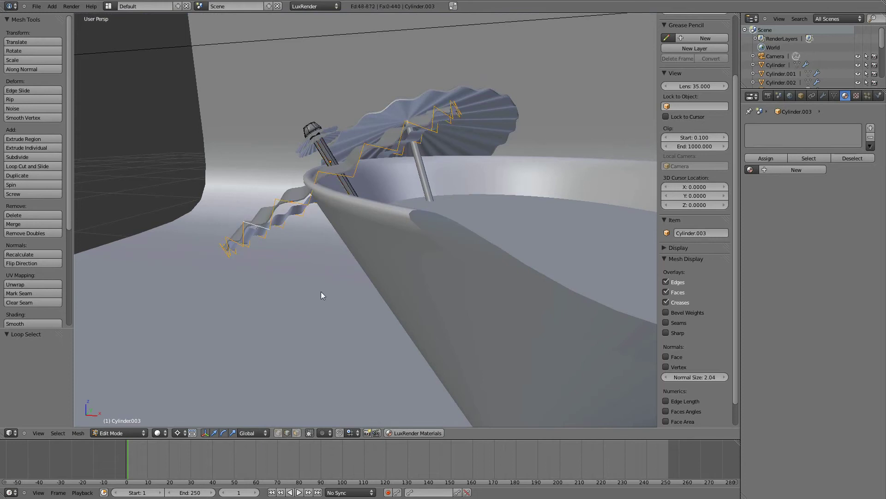
key("h")
middle_click_drag(308, 283, 334, 295)
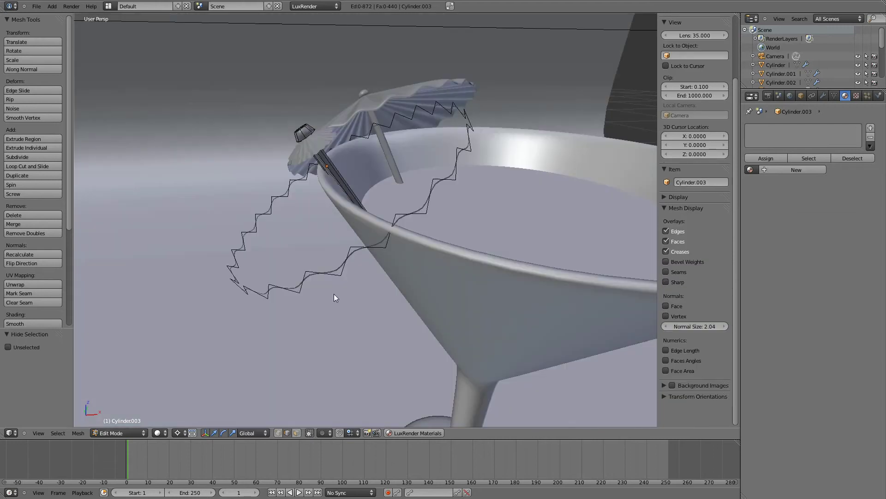
right_click(304, 285, "alt")
key("h")
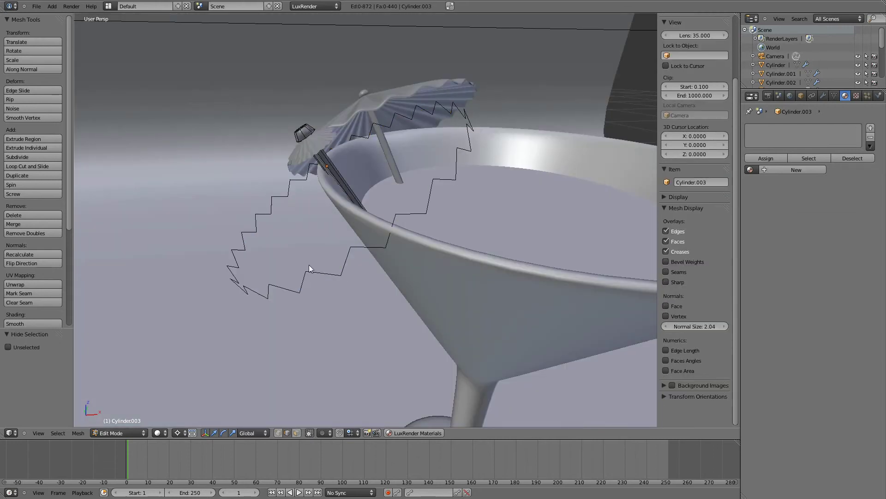
middle_click_drag(304, 287, 314, 247)
right_click(307, 238, "alt")
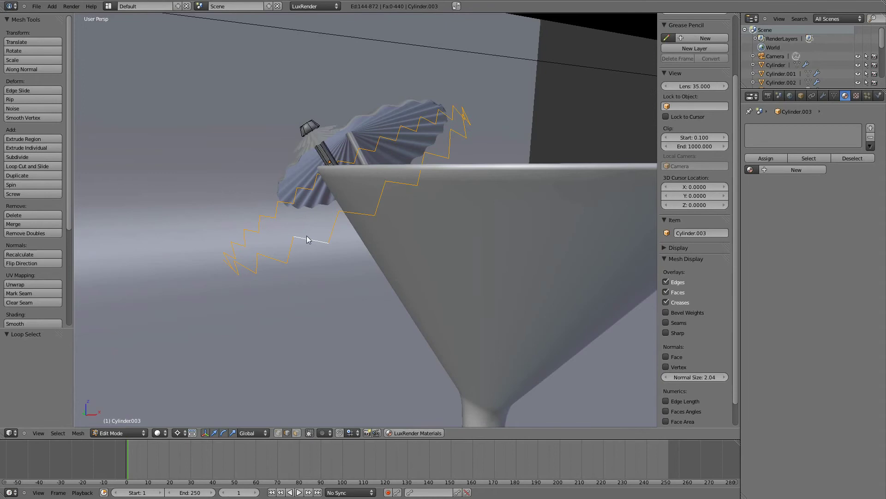
key("h")
Step: Select the edge loop just beneath the front umbrella's knob and hide it
middle_click_drag(307, 236, 340, 140)
scroll(264, 269, "up", 2)
right_click(269, 188)
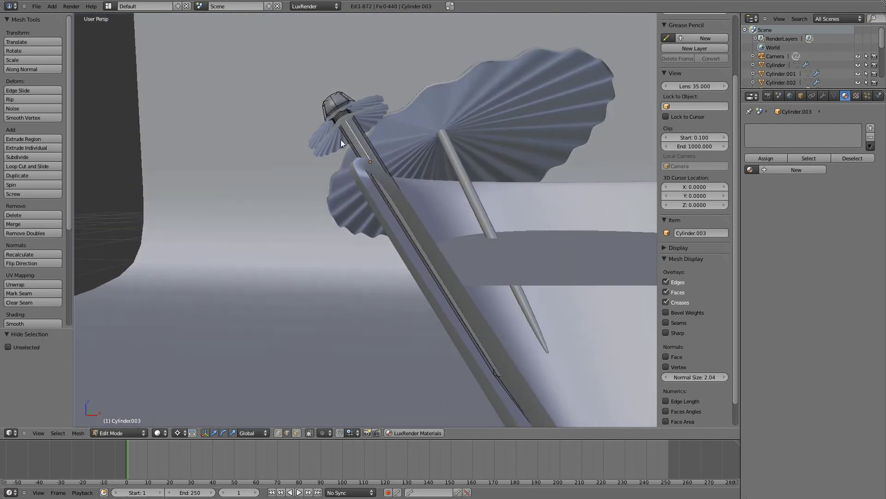
right_click(340, 115, "alt")
right_click(341, 119, "alt")
middle_click_drag(405, 139, 314, 148)
key("h")
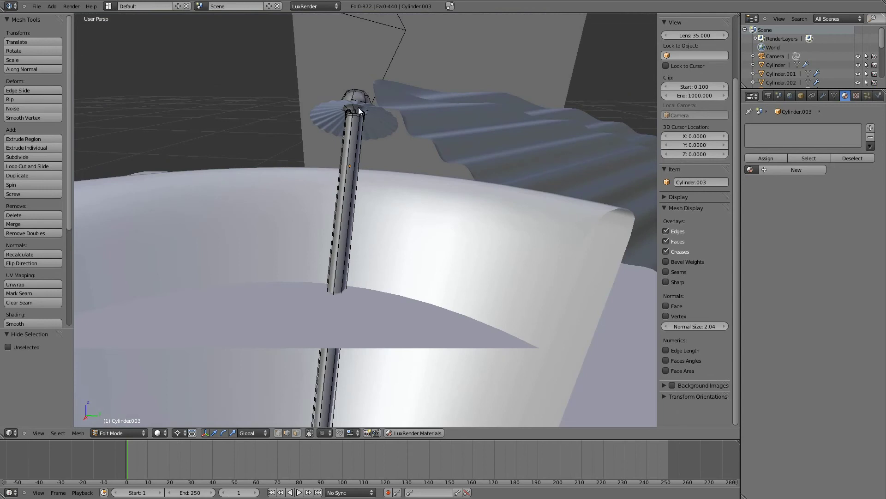
Step: Try selecting the edge loop where the front umbrella's stick meets the knob
right_click(348, 106, "alt")
right_click(351, 109, "alt")
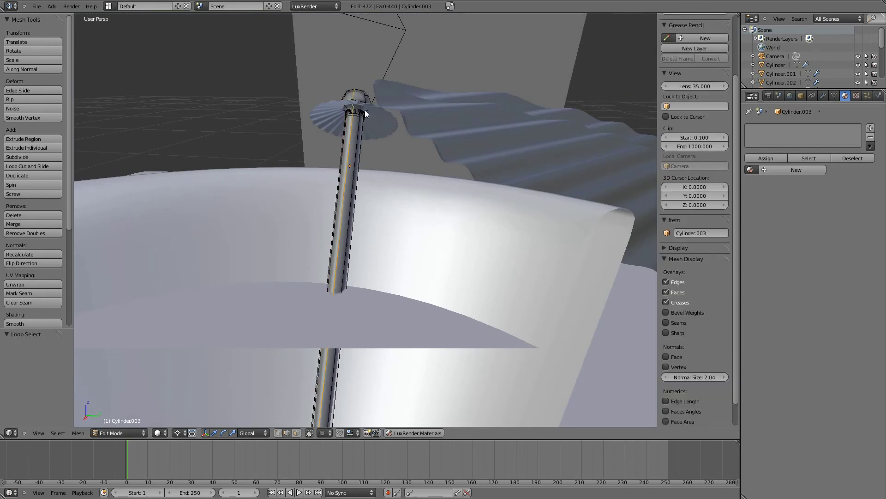
right_click(365, 110, "alt")
middle_click_drag(365, 110, 359, 150)
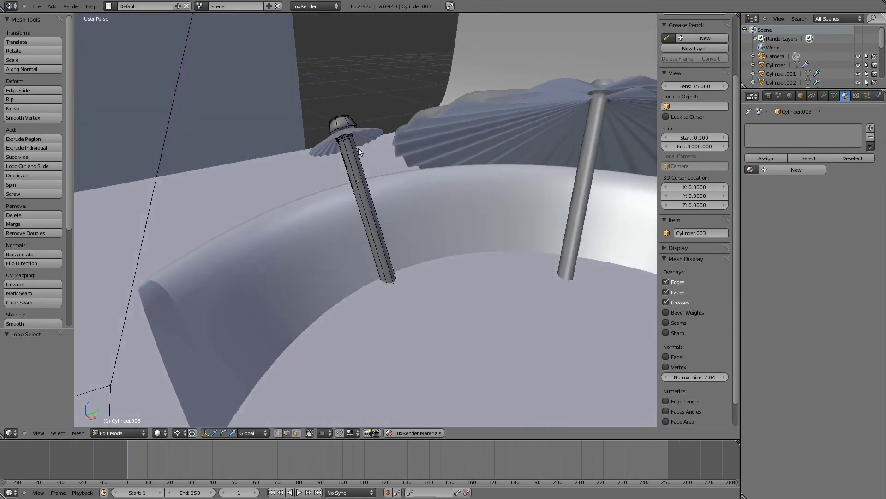
right_click(364, 180, "alt")
right_click(363, 181, "alt")
right_click(344, 126)
middle_click_drag(388, 162, 355, 187)
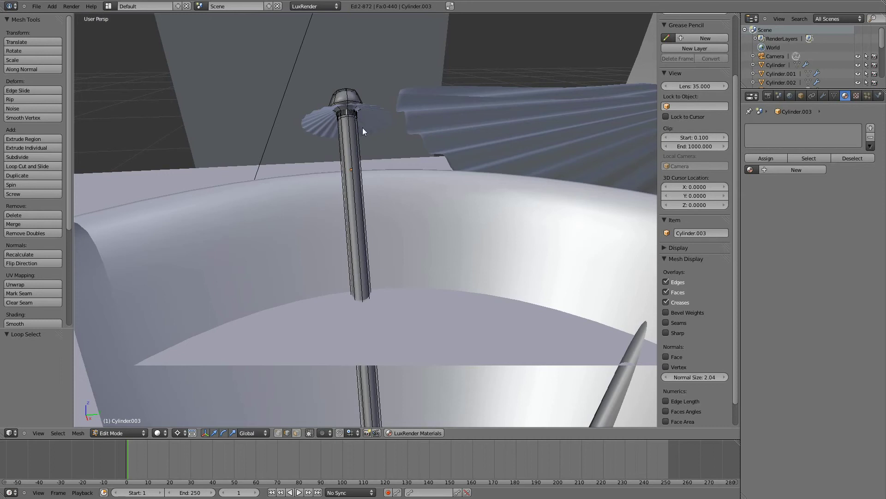
Step: Switch to face selection and select face loops along the front umbrella's stick and up through its knob
left_click(297, 432)
right_click(347, 113, "alt")
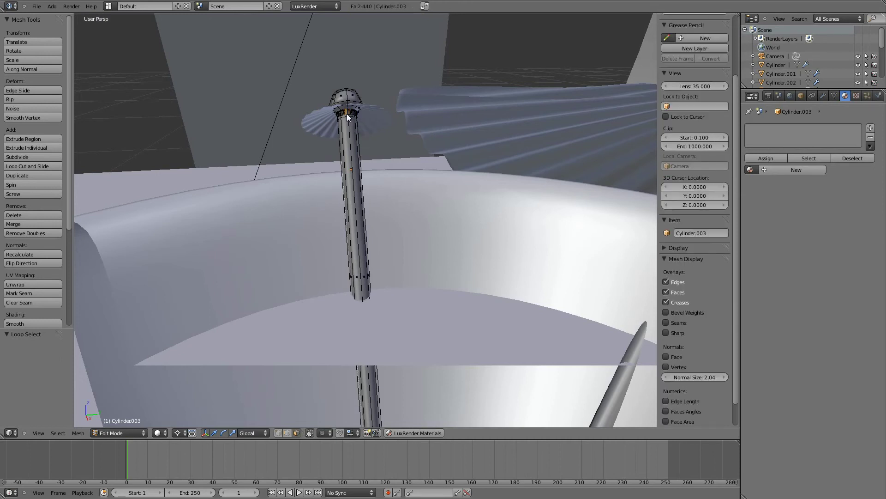
middle_click_drag(344, 115, 418, 176)
scroll(435, 206, "down", 2)
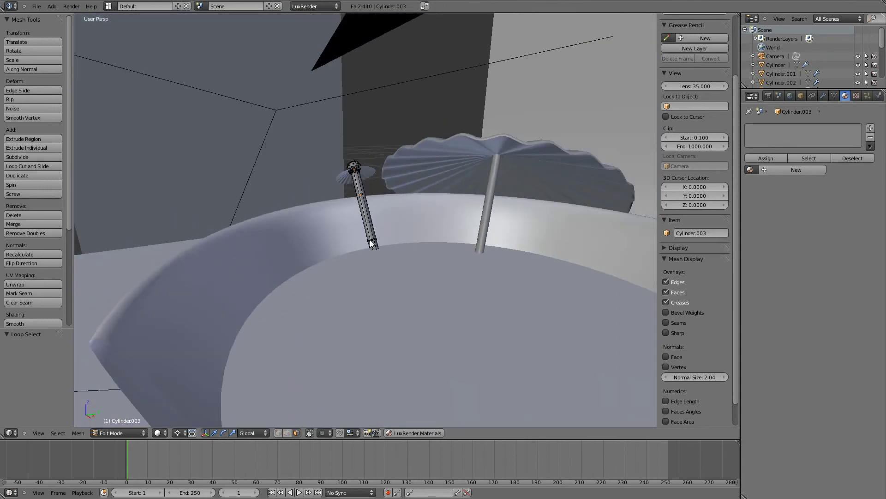
right_click(370, 241, "alt")
middle_click_drag(417, 220, 371, 203)
right_click(352, 176, "alt+shift")
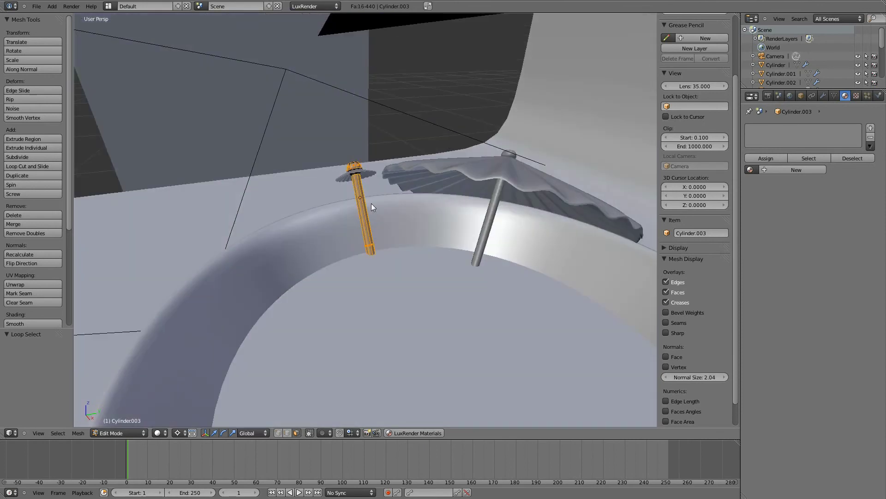
Step: Add the remaining face loops around the underside of the knob to the selection
scroll(363, 207, "up", 3)
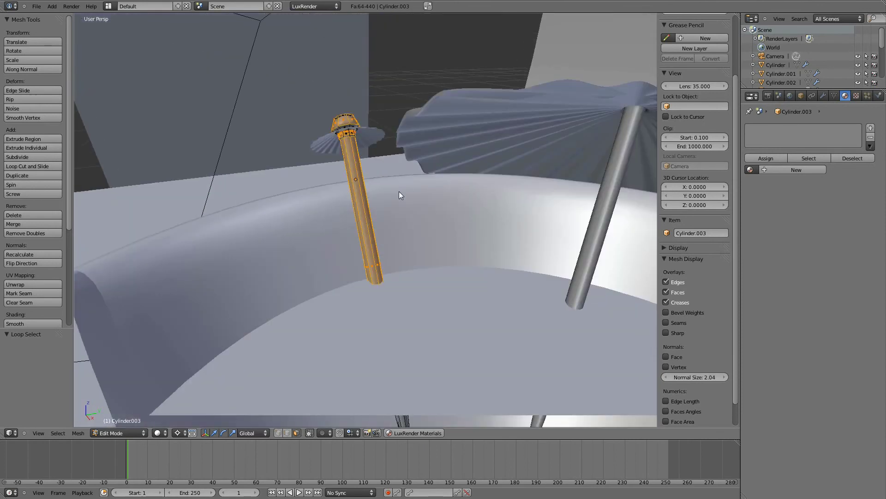
middle_click_drag(367, 188, 335, 173)
scroll(373, 216, "up", 2)
scroll(377, 218, "down", 2)
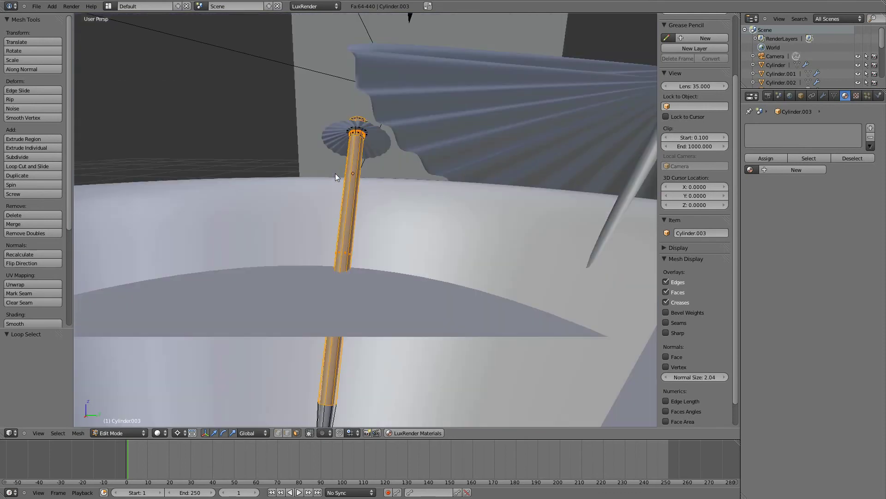
right_click(361, 127, "alt+shift")
Step: Add the small faces capping the top of the knob to the selection
middle_click_drag(326, 230, 403, 284)
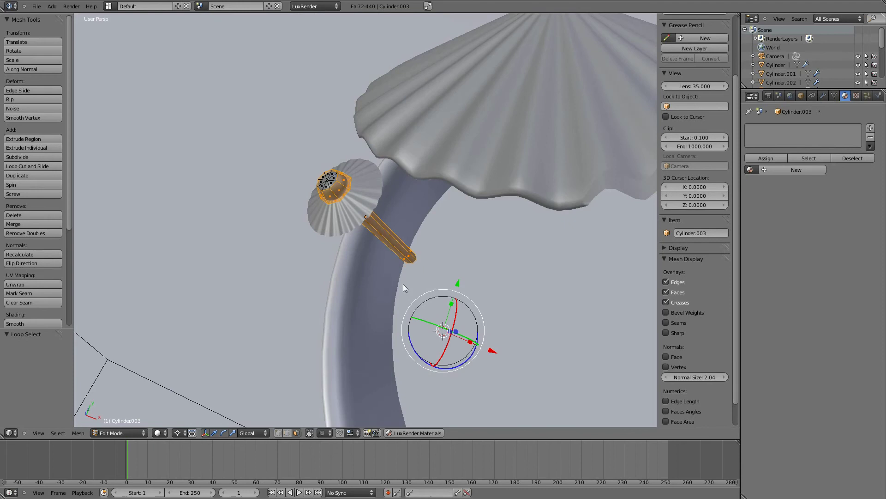
right_click(331, 182, "alt+shift")
right_click(331, 182, "alt+shift")
right_click(333, 182, "shift")
right_click(332, 182, "shift")
right_click(326, 186, "shift")
right_click(321, 182, "shift")
right_click(322, 176, "shift")
right_click(327, 173, "shift")
right_click(322, 187, "shift")
Step: Box-select the faces on the stick's pointed tip to extend the selection
middle_click_drag(458, 261, 386, 180)
scroll(407, 243, "down", 2)
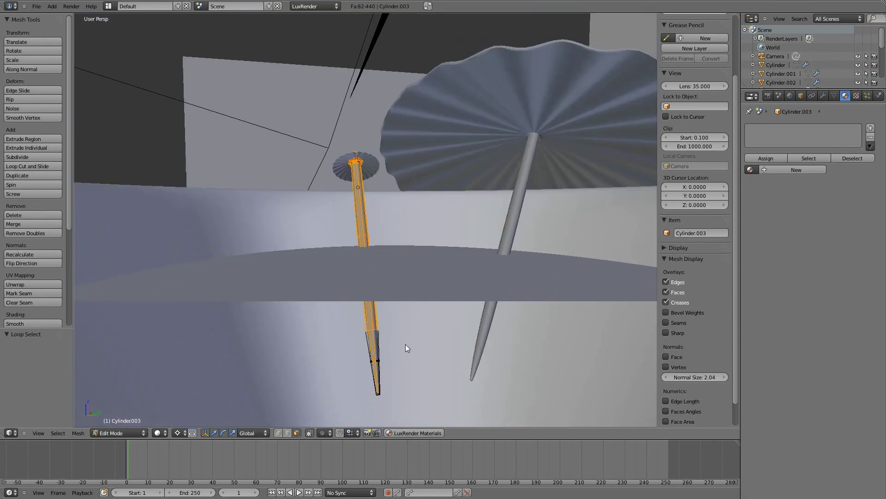
middle_click_drag(377, 359, 348, 169)
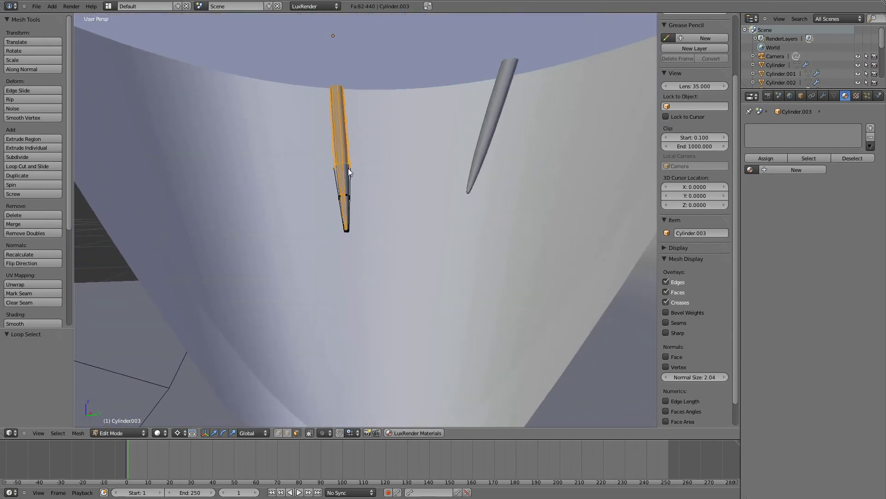
key("b")
left_click_drag(317, 185, 392, 278)
mouse_move(403, 276)
middle_mouse_down()
mouse_move(300, 269)
mouse_move(442, 287)
mouse_move(388, 310)
middle_mouse_up()
Step: Switch to wireframe display and box-select the tip faces still missing from the selection on the stick's far sides
key("z")
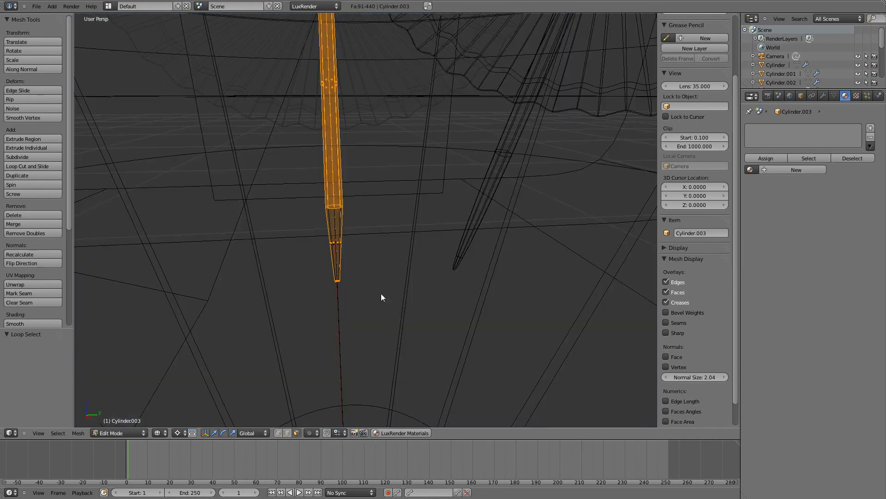
key("b")
left_click_drag(300, 252, 382, 325)
middle_click_drag(382, 325, 459, 250)
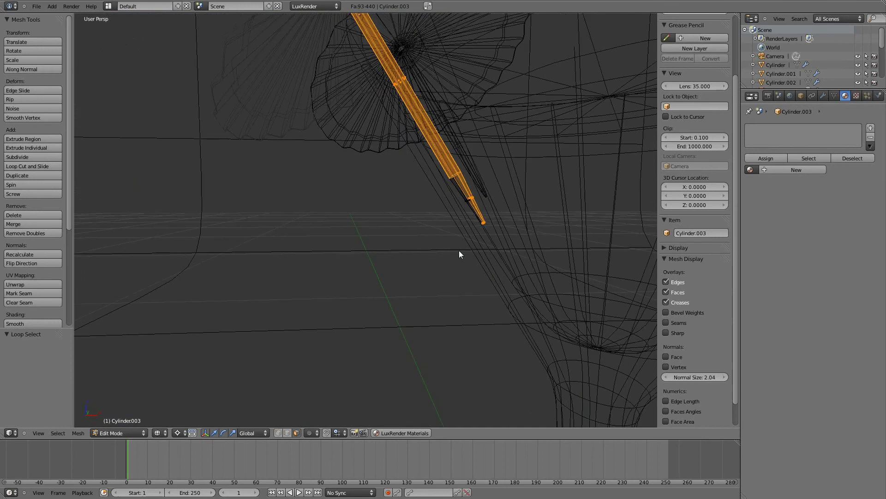
key("b")
left_click_drag(411, 184, 506, 255)
Step: Return to solid display and separate the selected stick and knob faces into their own object
middle_click_drag(504, 259, 423, 264)
scroll(415, 251, "up", 4)
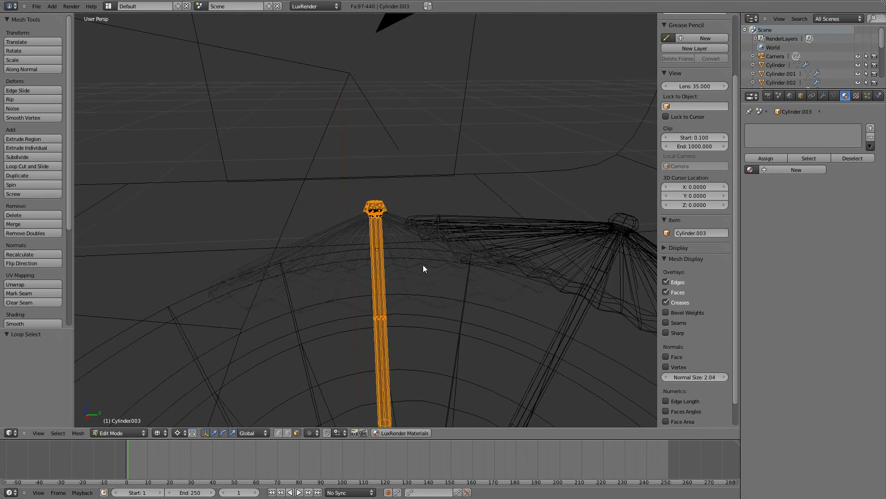
scroll(424, 265, "down", 5)
key("z")
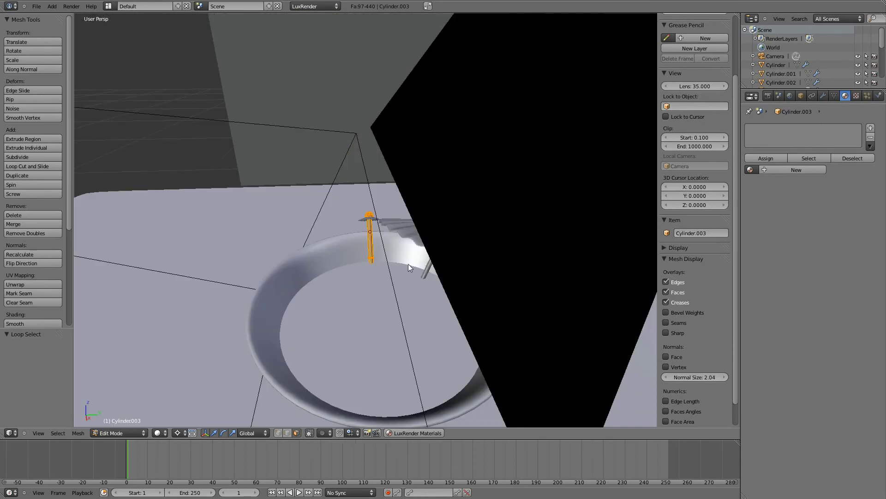
mouse_move(408, 264)
middle_mouse_down()
mouse_move(448, 268)
mouse_move(433, 280)
mouse_move(386, 248)
mouse_move(316, 240)
middle_mouse_up()
scroll(433, 280, "up", 4)
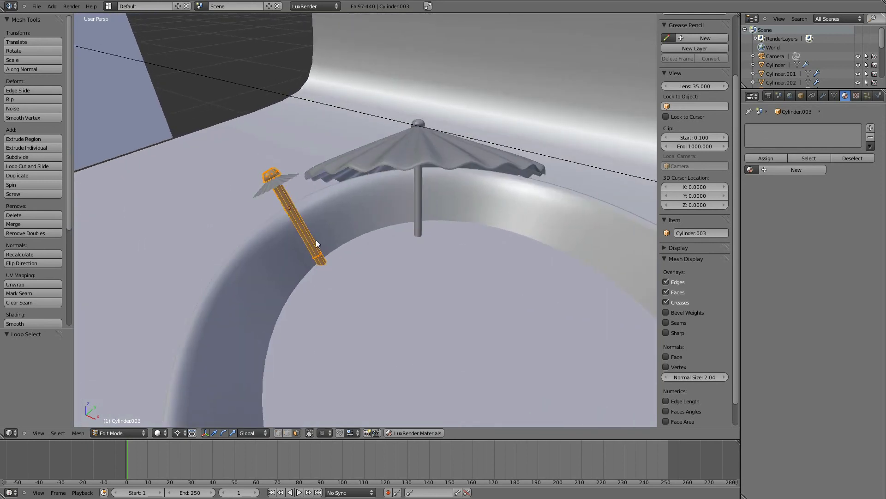
key("p")
left_click(317, 241)
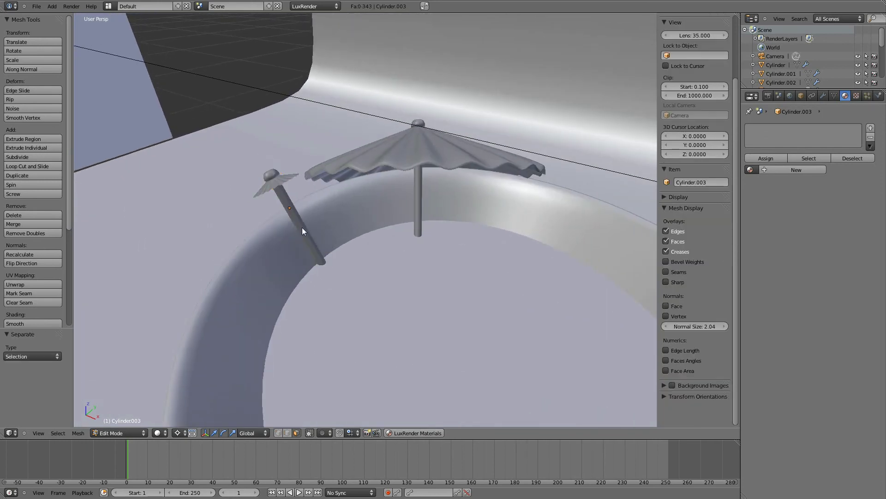
Step: Reveal the hidden canopy faces, leave Edit Mode, and select the separated stick and knob object
key("alt+h")
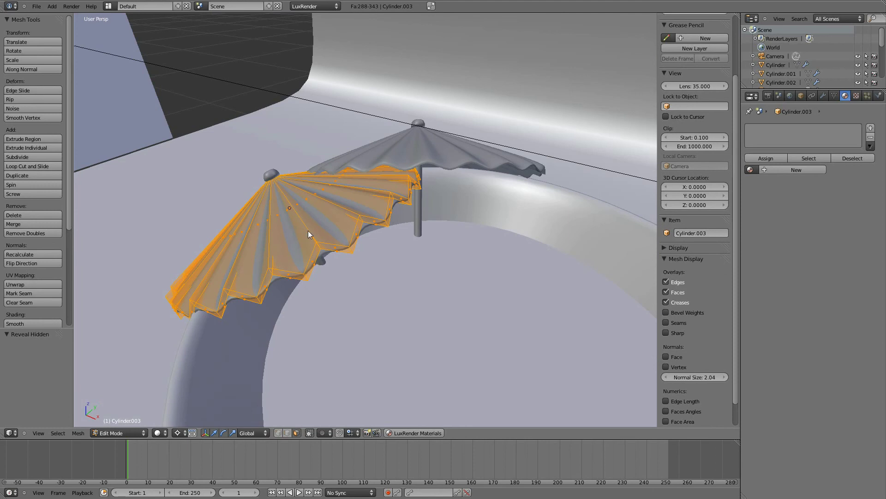
key("Tab")
right_click(301, 214)
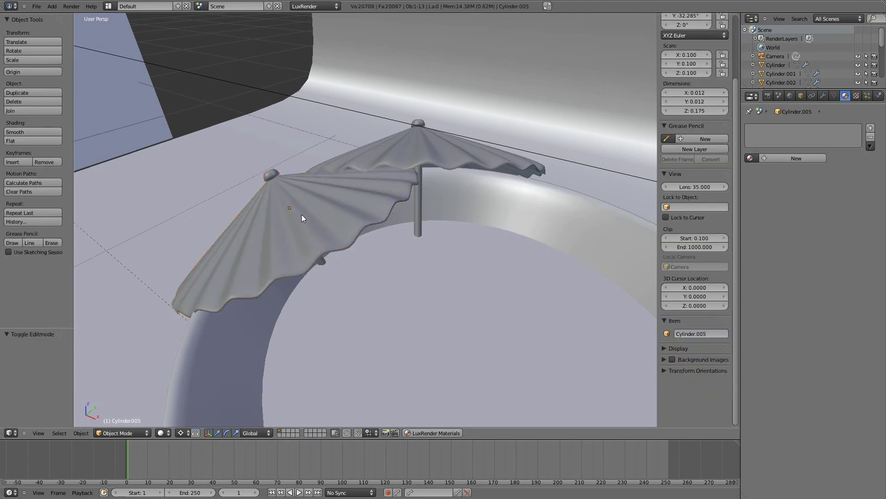
right_click(266, 176)
right_click(272, 172)
Step: Try moving the separated stick and knob about 0.2045 units, and undo the move
scroll(408, 317, "down", 4)
key("g")
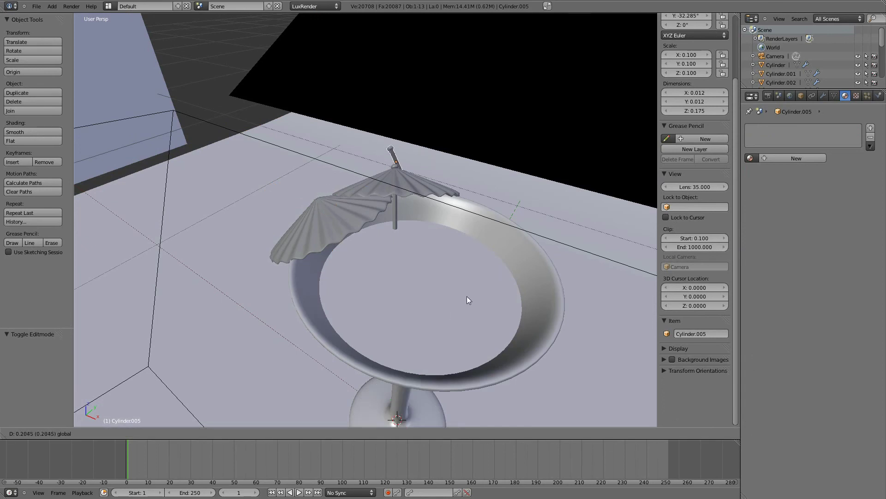
left_click(467, 295)
key("ctrl+z")
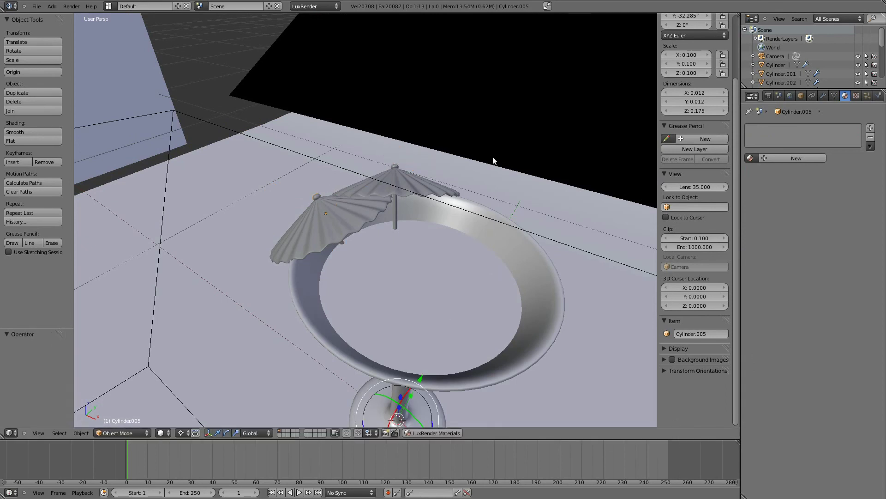
Step: Select the rear umbrella, and switch the selection to the front umbrella's separated canopy
scroll(414, 191, "down", 1)
middle_click_drag(415, 191, 470, 197)
scroll(463, 223, "up", 4)
right_click(416, 119)
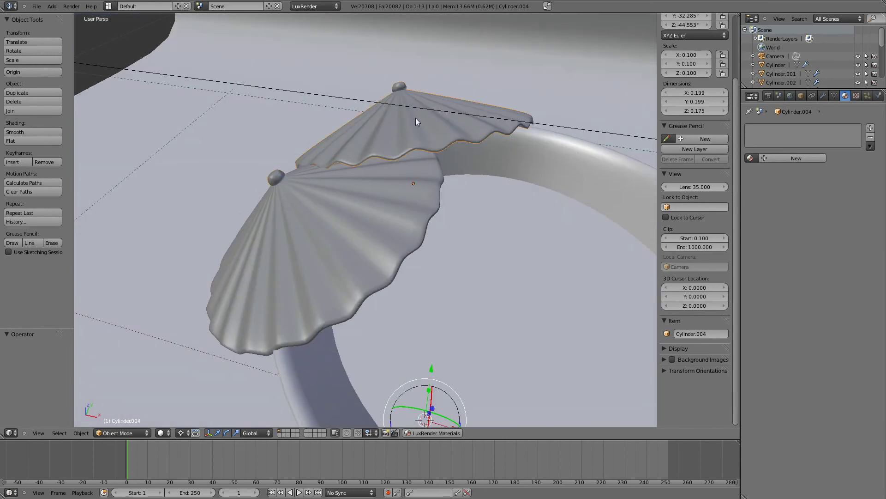
mouse_move(449, 159)
middle_mouse_down()
mouse_move(441, 155)
mouse_move(445, 166)
middle_mouse_up()
right_click(335, 222)
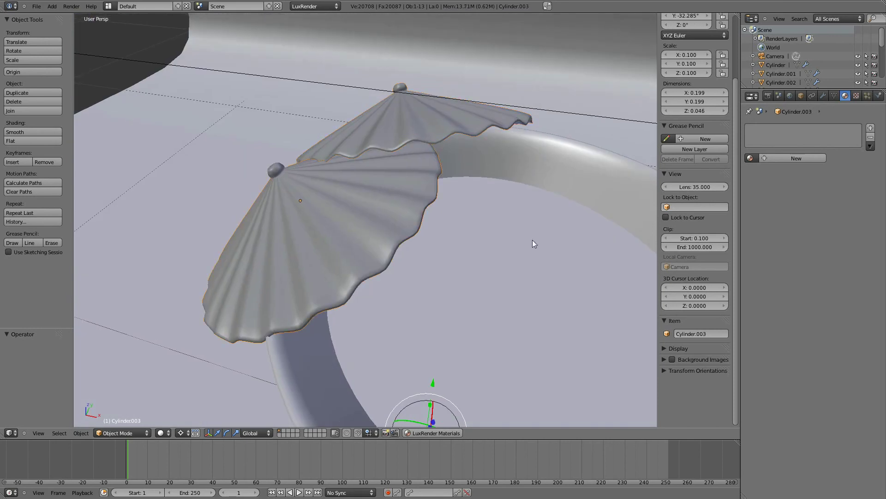
Step: Create a new material for the front umbrella's canopy and set its material type to Velvet
left_click(794, 159)
left_click(843, 344)
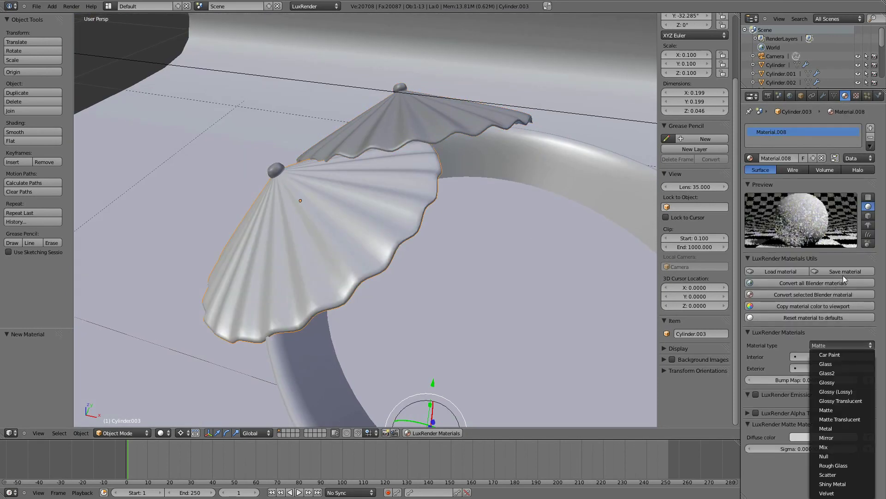
left_click(836, 346)
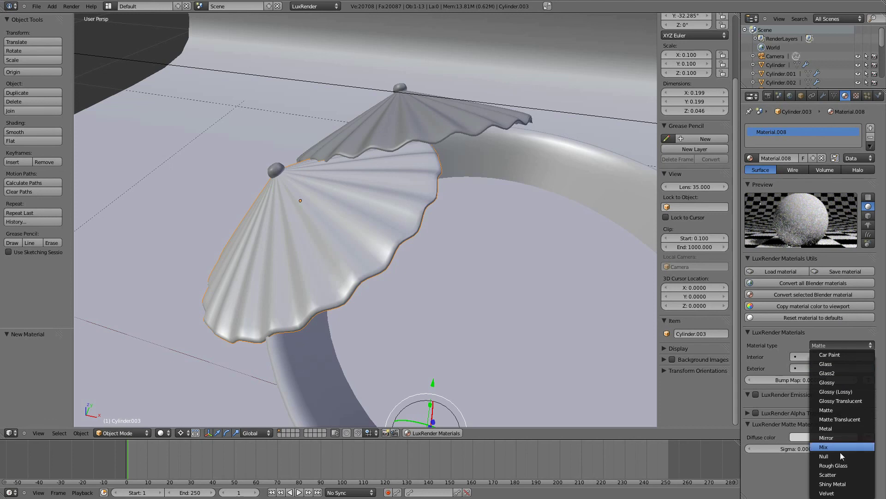
left_click(842, 493)
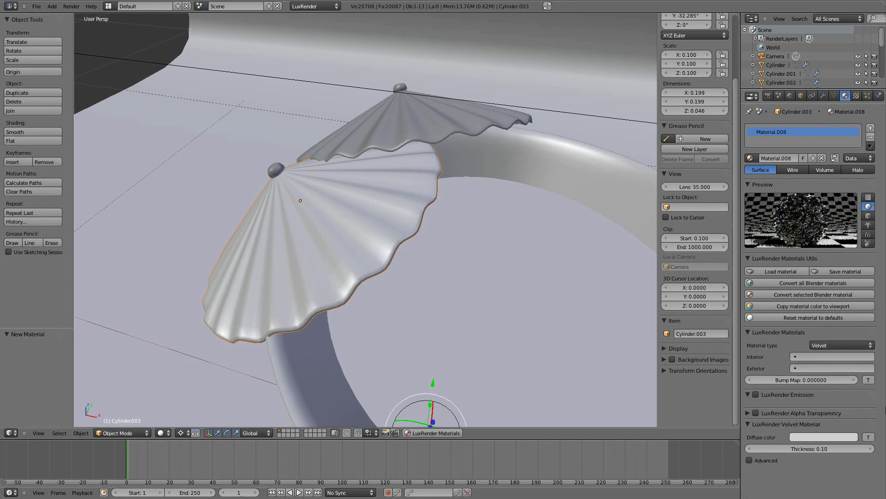
Step: Set the canopy's velvet thickness to 1.00 and refresh the material preview on the sphere
left_click_drag(820, 450, 859, 452)
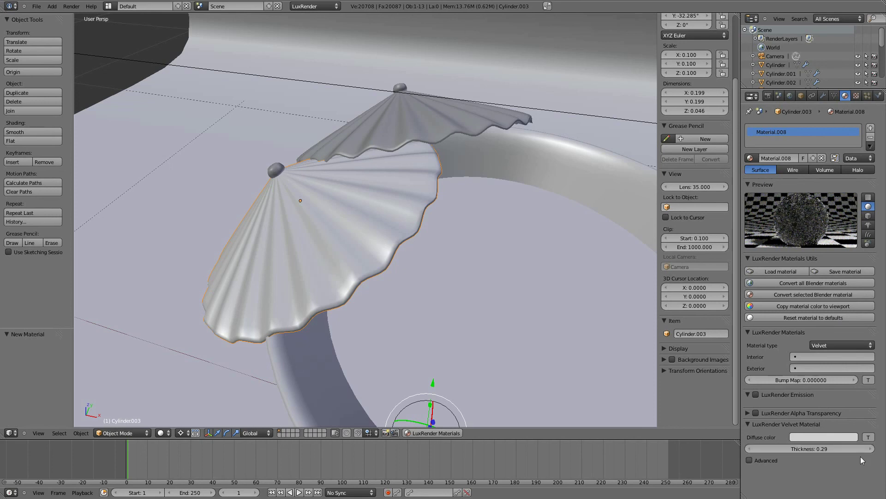
left_click(830, 451)
key("Return")
left_click(868, 210)
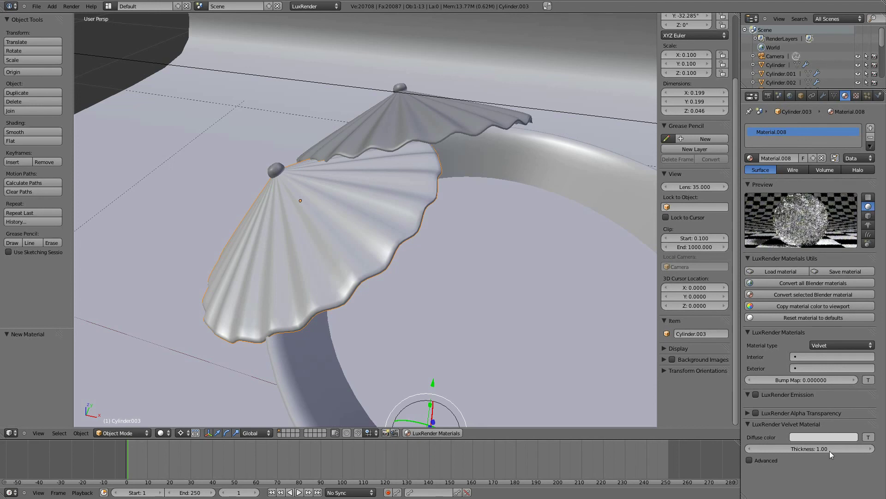
Step: Set the canopy material's diffuse color to an orange-red and refresh the sphere preview
left_click(811, 437)
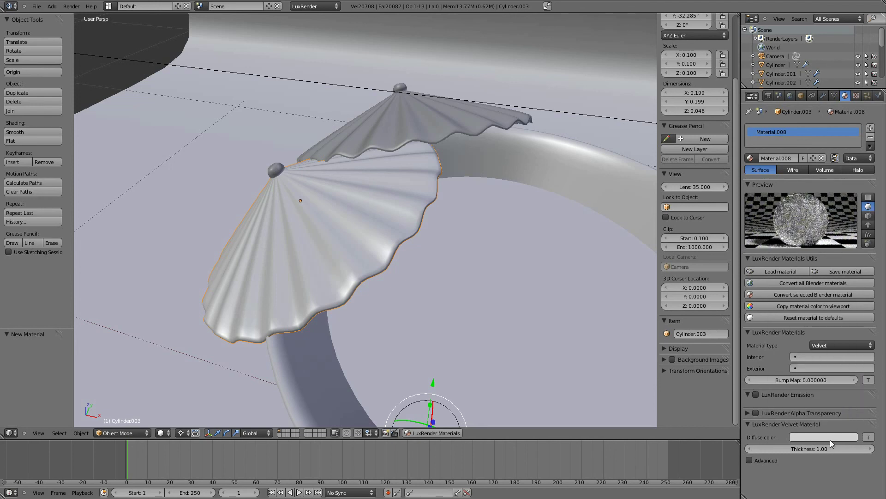
left_click(830, 439)
left_click_drag(806, 345, 807, 378)
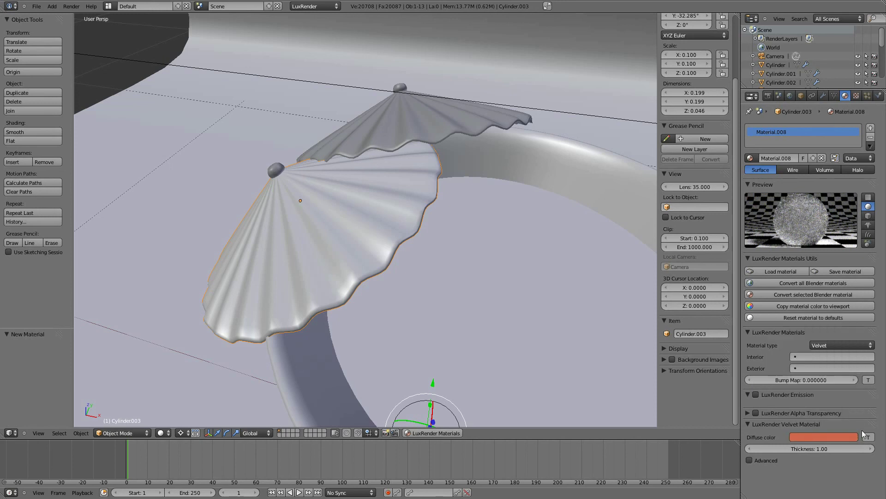
left_click(869, 215)
left_click(869, 207)
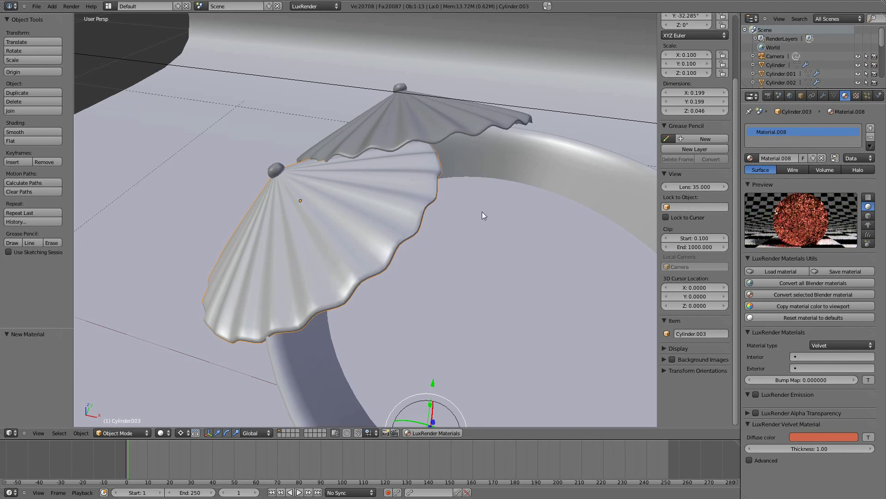
Step: Give the front umbrella's stick and knob a new Metal material with the aluminium preset
right_click(277, 170)
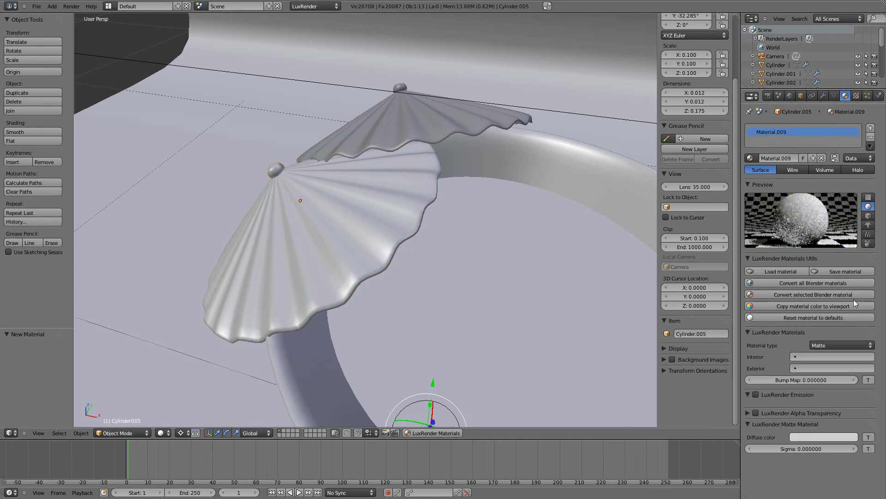
left_click(839, 345)
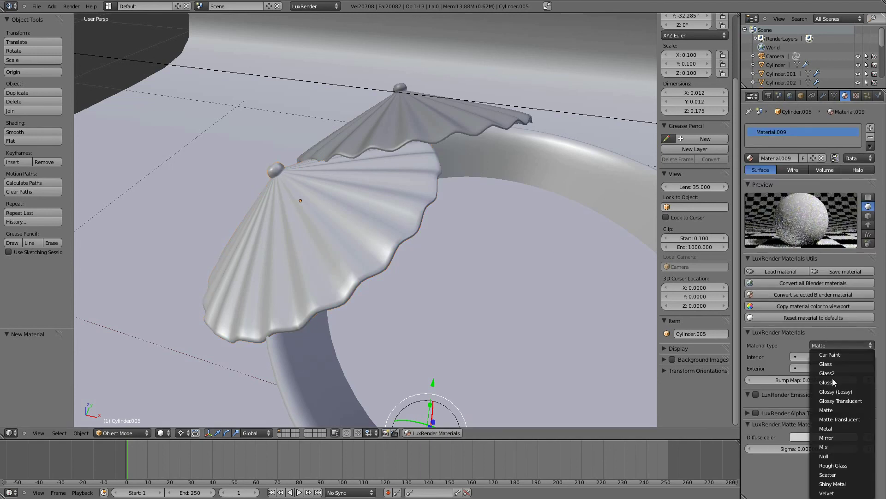
left_click(833, 429)
left_click(830, 437)
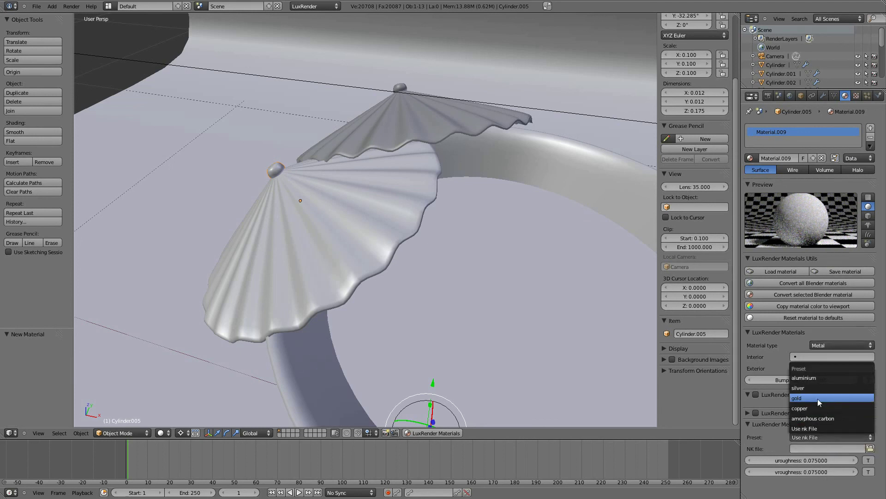
left_click(809, 379)
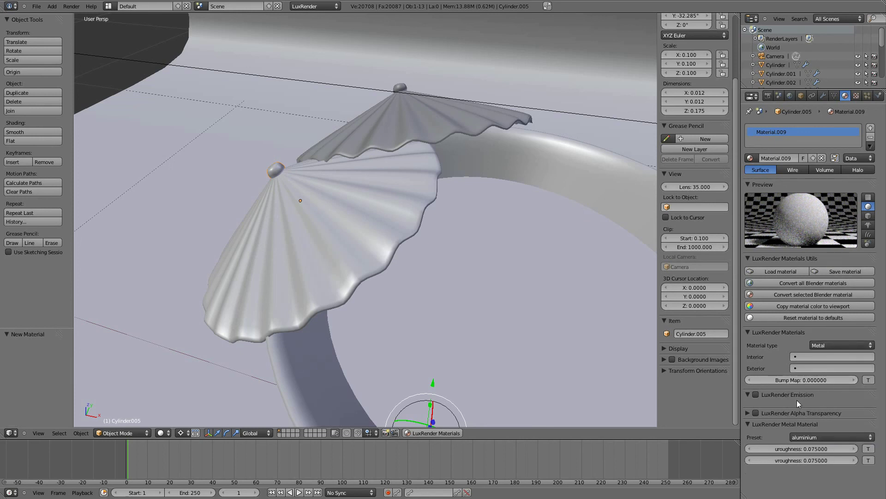
Step: Select the rear umbrella and enter Edit Mode on its mesh
middle_click_drag(544, 311, 496, 316)
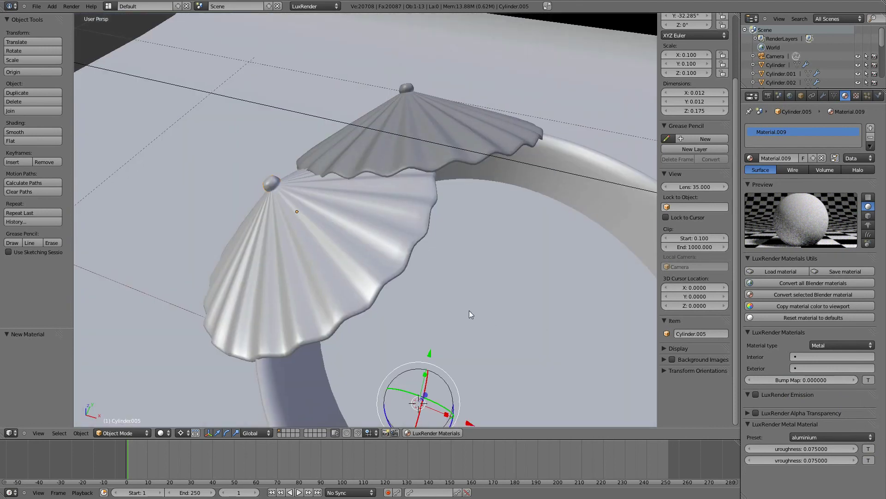
scroll(469, 310, "up", 1)
middle_click_drag(441, 234, 505, 298)
scroll(505, 297, "down", 1)
middle_click_drag(455, 283, 491, 262)
right_click(415, 190)
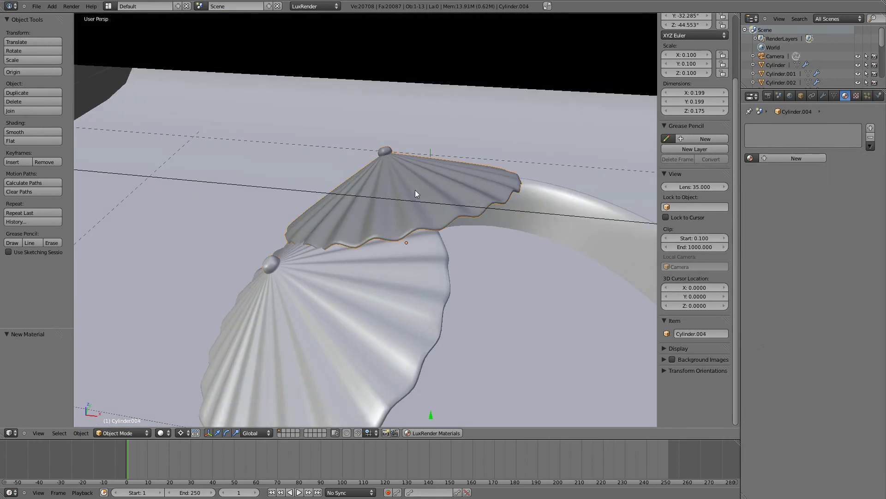
key("Tab")
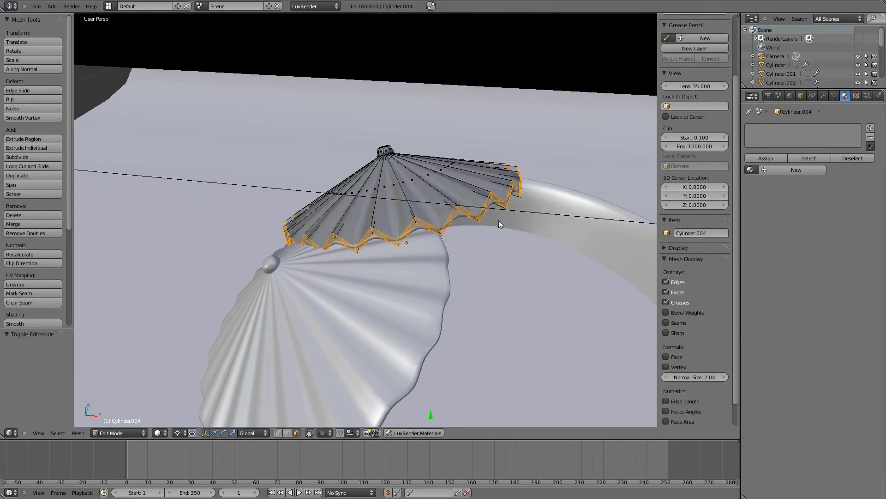
Step: Try selecting face loops across the rear umbrella's canopy folds and along its rim
middle_click_drag(499, 223, 497, 239)
right_click(400, 224, "alt")
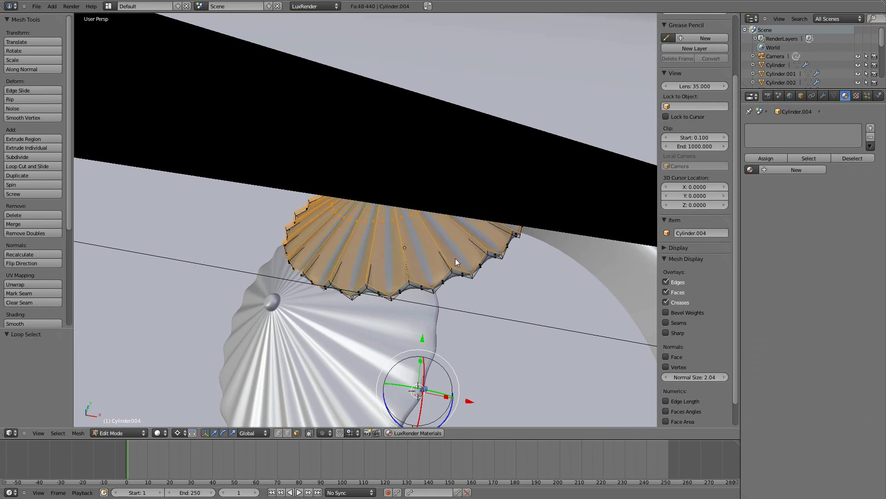
right_click(467, 276, "alt+shift")
right_click(446, 279, "alt+shift")
right_click(423, 288, "alt")
right_click(446, 283, "alt")
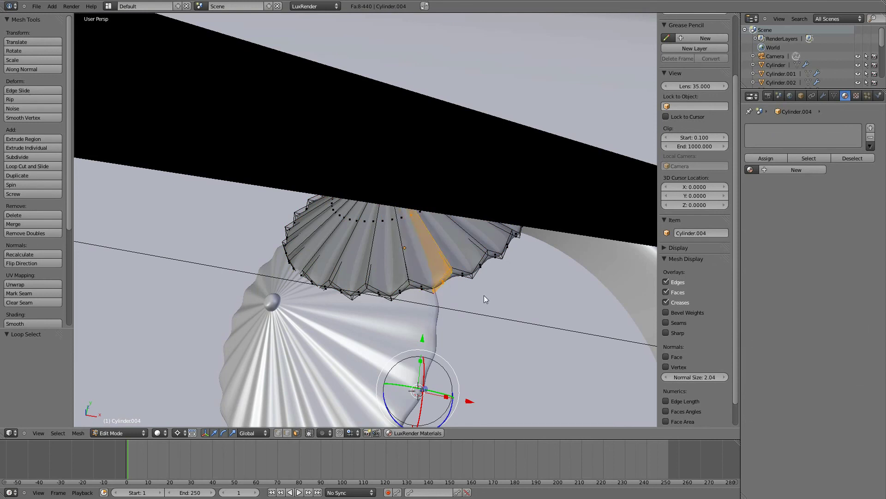
Step: Select the ring of faces covering the rear umbrella's upper canopy surface and hide it
middle_click_drag(484, 295, 486, 285)
right_click(391, 231, "alt")
middle_click_drag(459, 255, 512, 270)
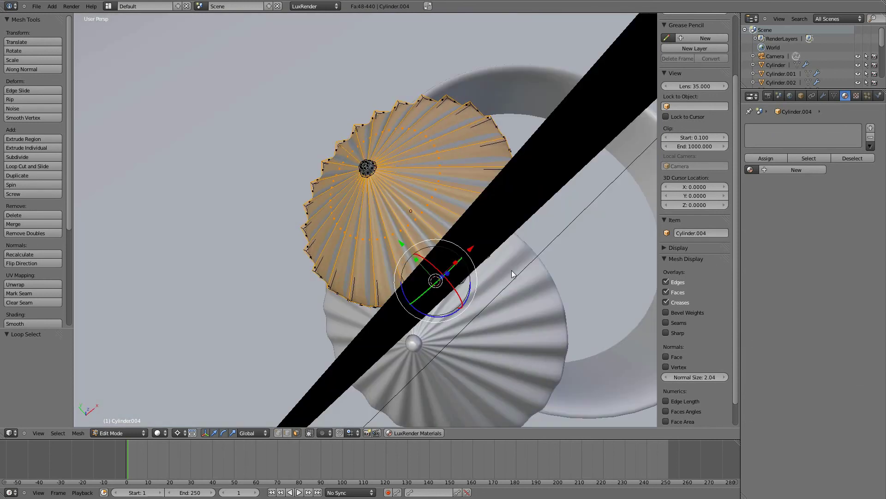
key("h")
middle_click_drag(301, 256, 358, 252)
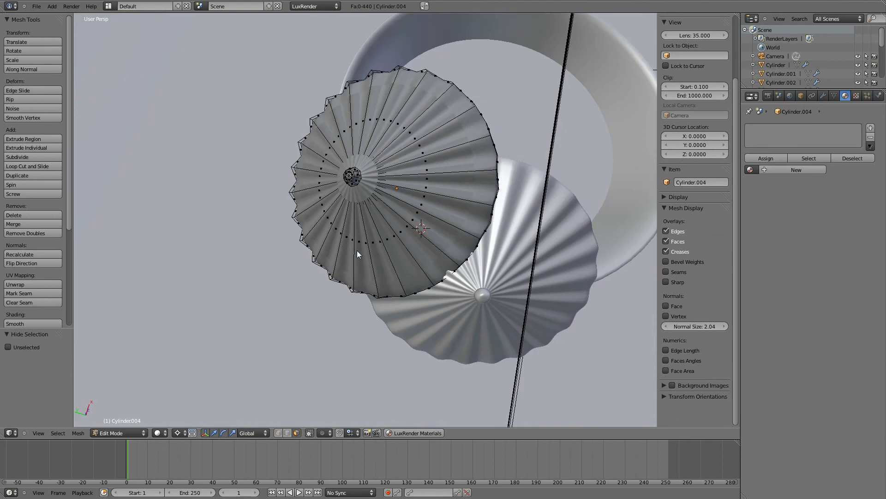